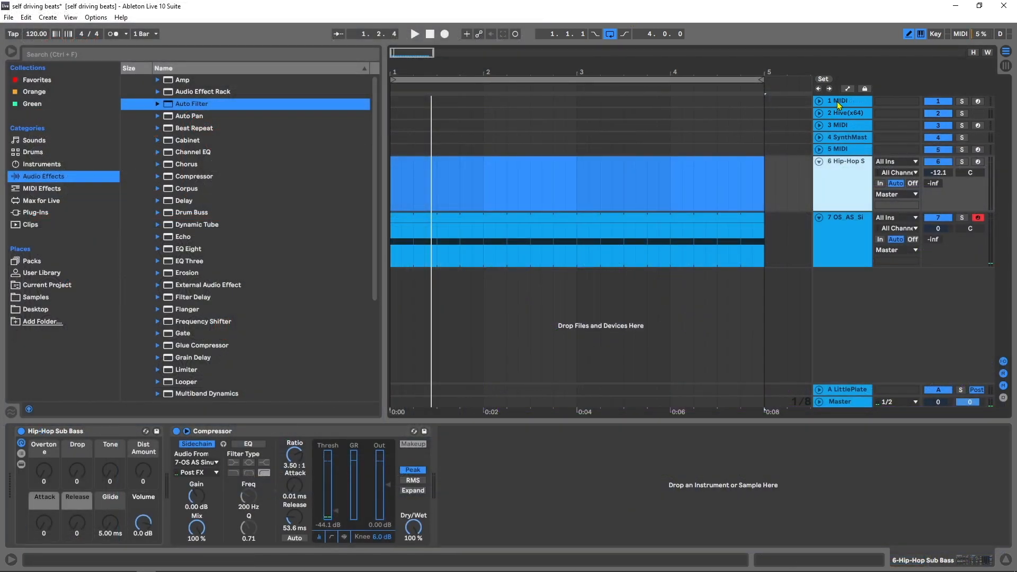
- Find the Audiomodern Chordjam VST3 plug-in with the search "chord" and load it onto the empty track 1 MIDI
{"action": "left_click", "coordinate": [839, 102]}
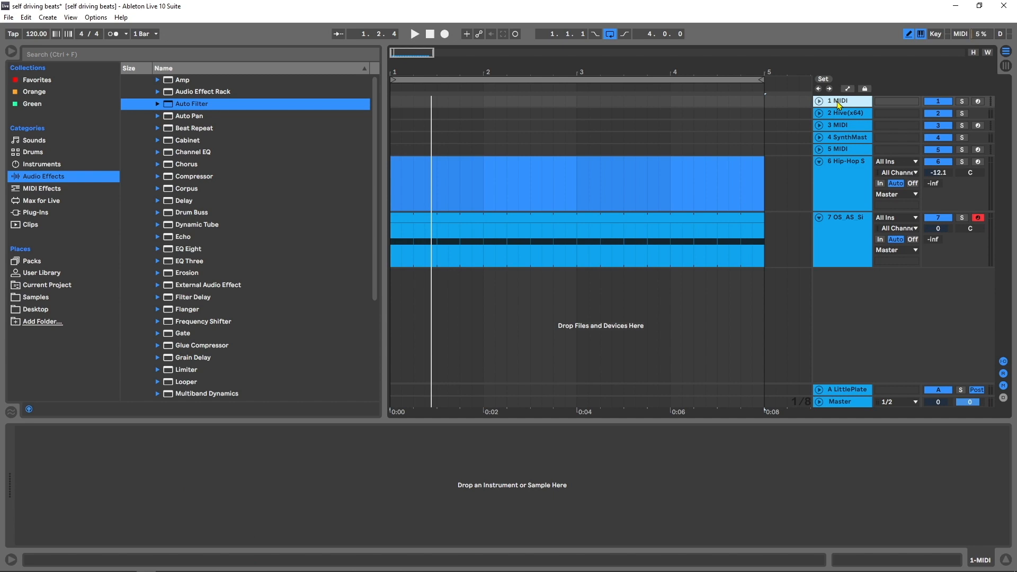
{"action": "left_click", "coordinate": [34, 212]}
{"action": "left_click", "coordinate": [108, 55]}
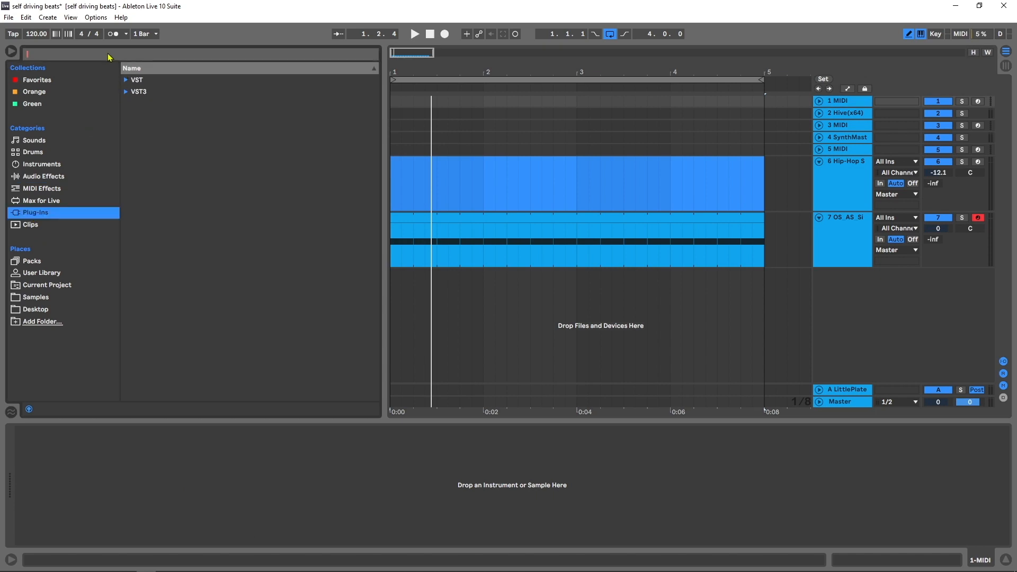
{"action": "type", "text": "chord"}
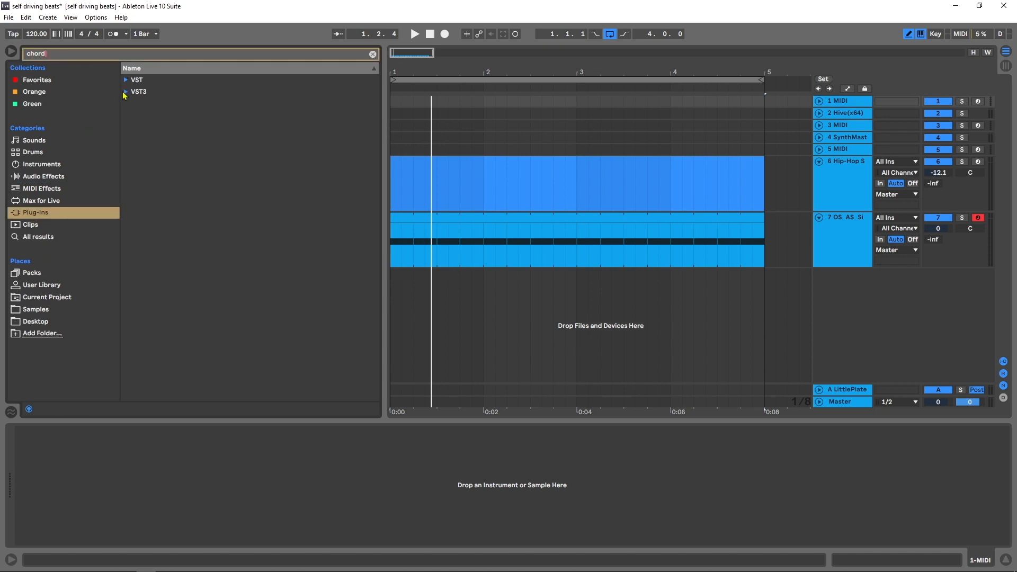
{"action": "left_click", "coordinate": [125, 92]}
{"action": "left_click", "coordinate": [134, 104]}
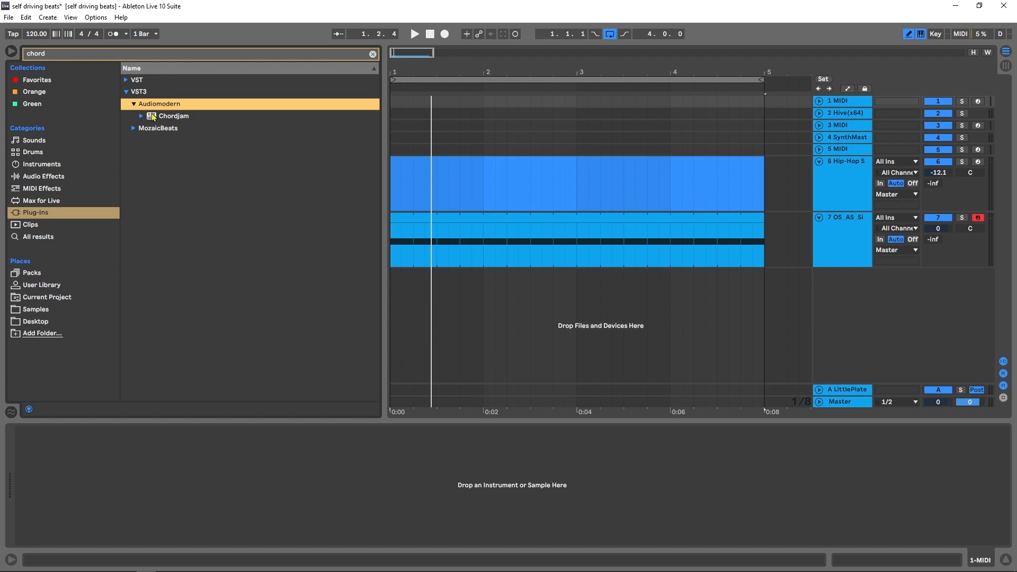
{"action": "left_click_drag", "start_coordinate": [153, 117], "coordinate": [473, 112]}
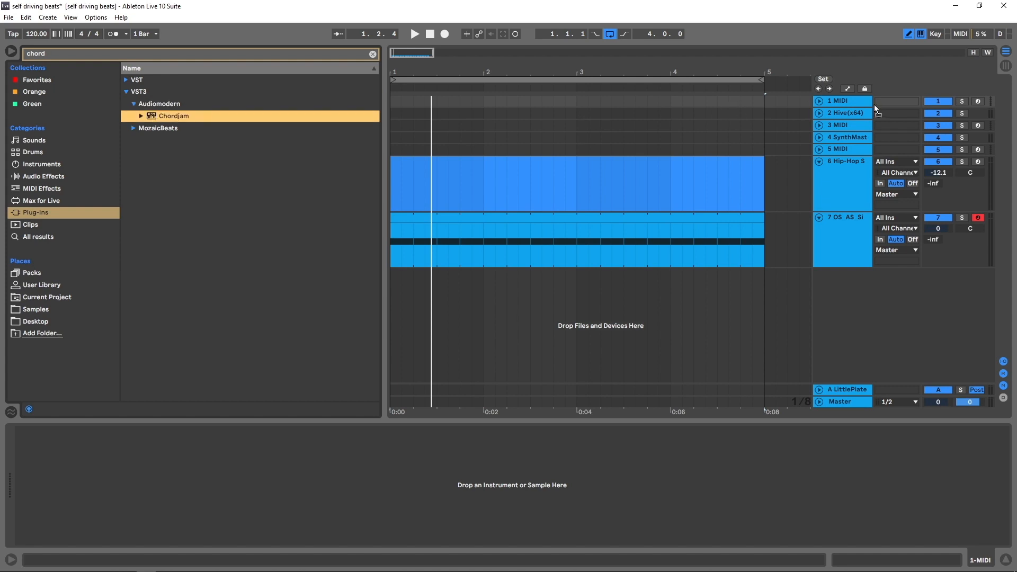
{"action": "left_click_drag", "start_coordinate": [845, 100], "coordinate": [846, 104]}
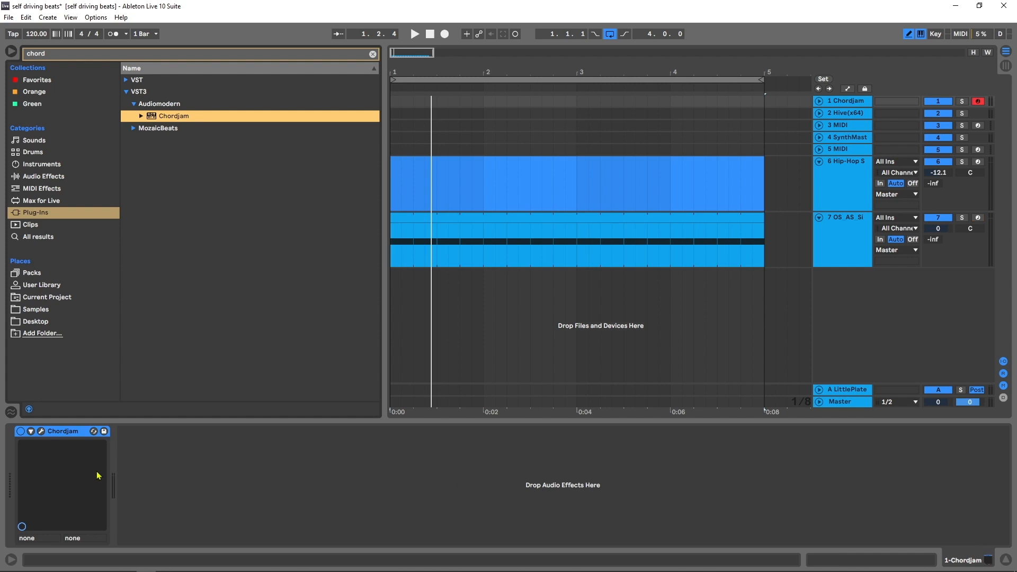
- Open Chordjam's plug-in window, play a test chord and look through the available chord types
{"action": "left_click", "coordinate": [40, 432]}
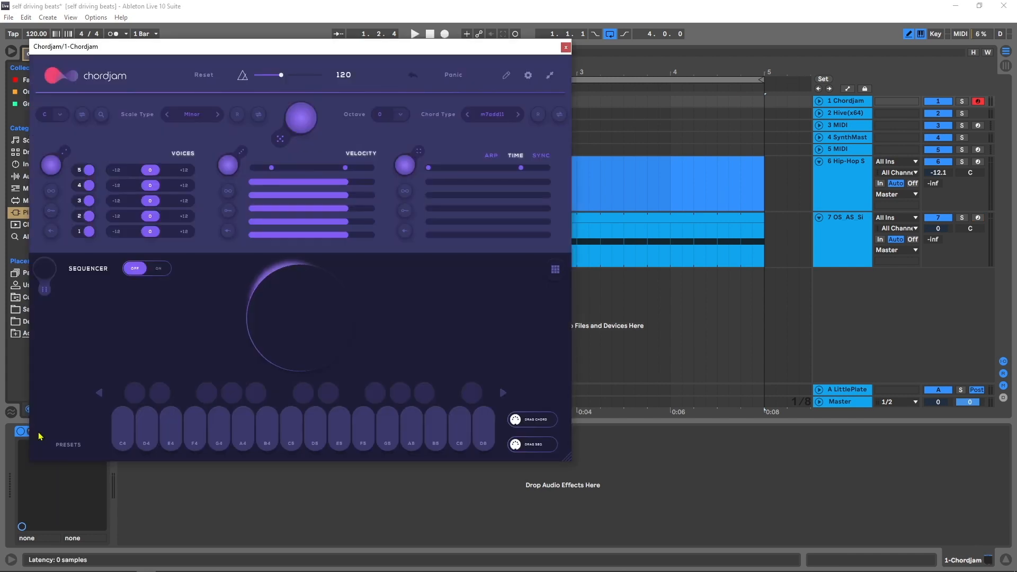
{"action": "left_click_drag", "start_coordinate": [419, 47], "coordinate": [659, 90]}
{"action": "key", "text": "a"}
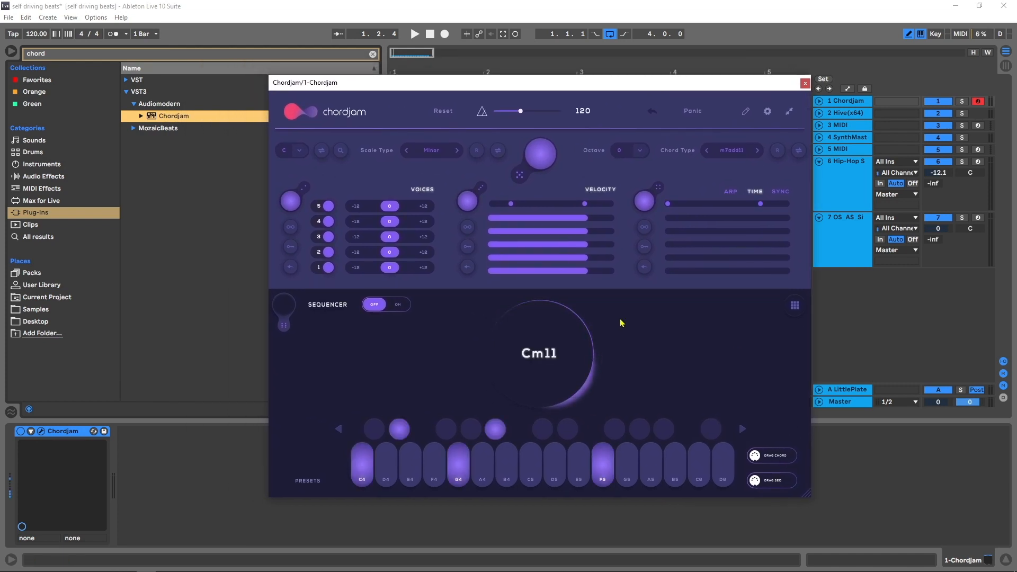
{"action": "key", "text": "a"}
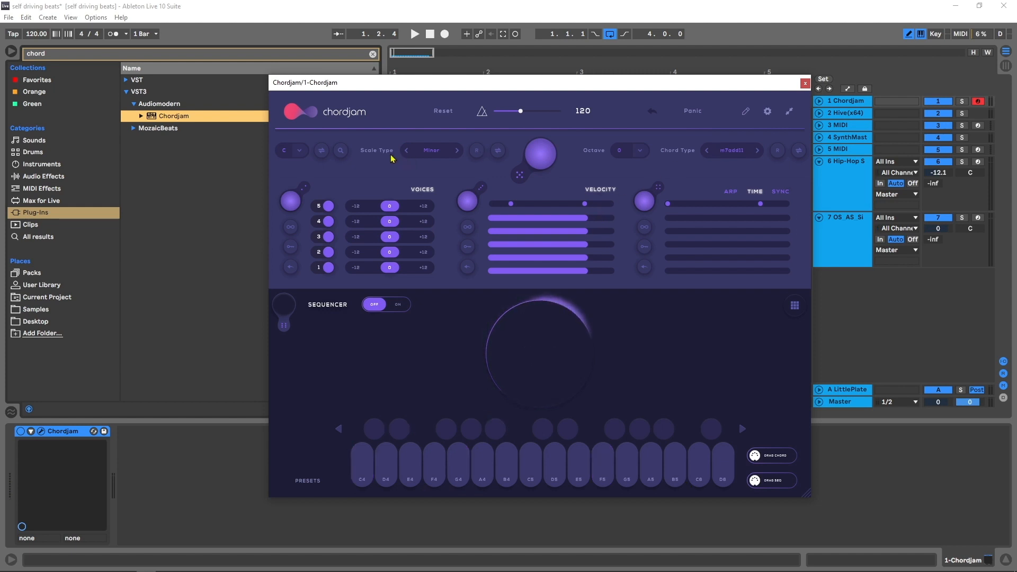
{"action": "left_click", "coordinate": [740, 153]}
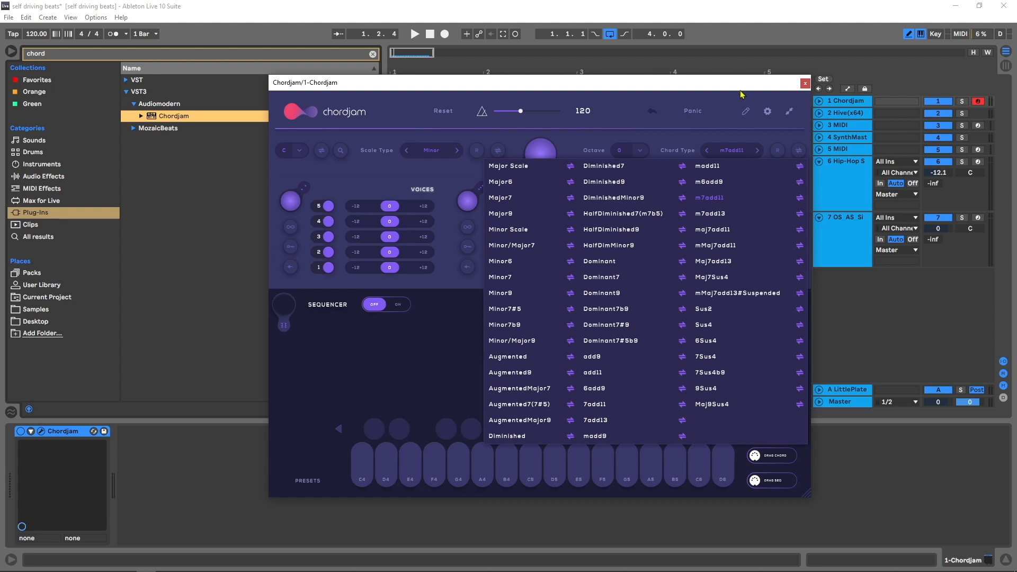
{"action": "left_click", "coordinate": [729, 157]}
- Unfold the Chordjam and Hive(x64) tracks to expose their input routing and select the Hive track
{"action": "left_click_drag", "start_coordinate": [725, 82], "coordinate": [620, 64]}
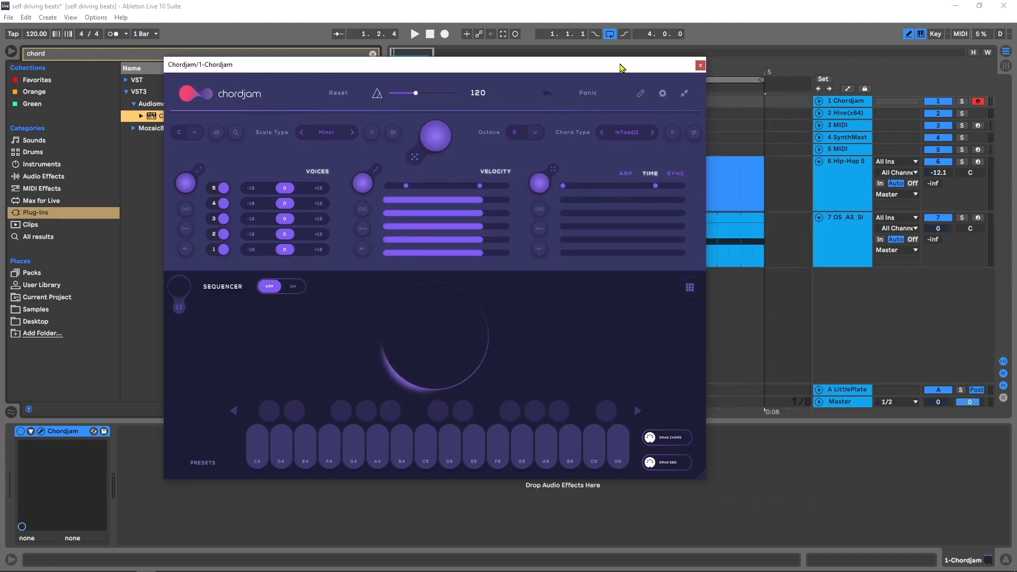
{"action": "left_click", "coordinate": [819, 114]}
{"action": "left_click", "coordinate": [819, 101]}
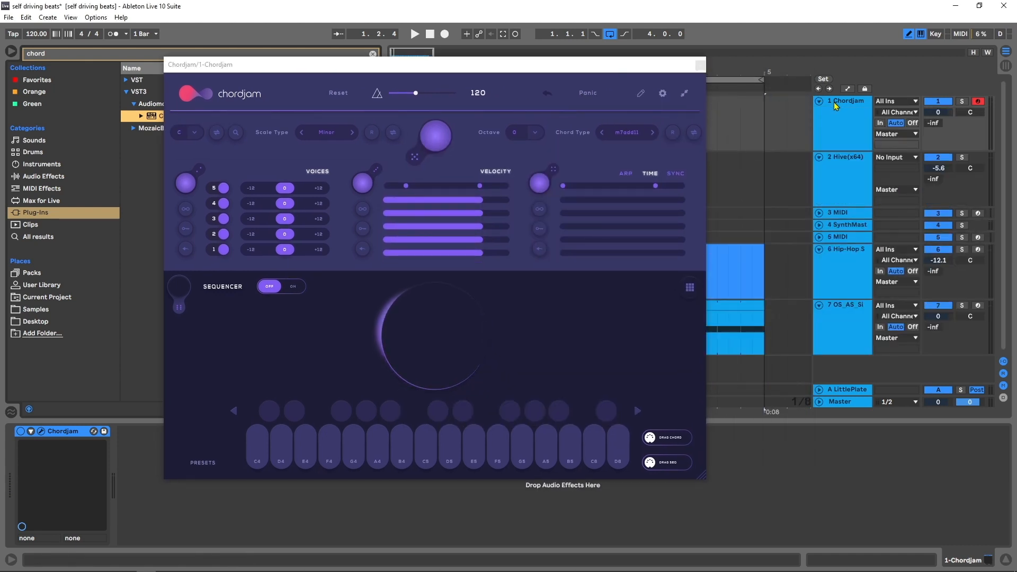
{"action": "left_click", "coordinate": [835, 103]}
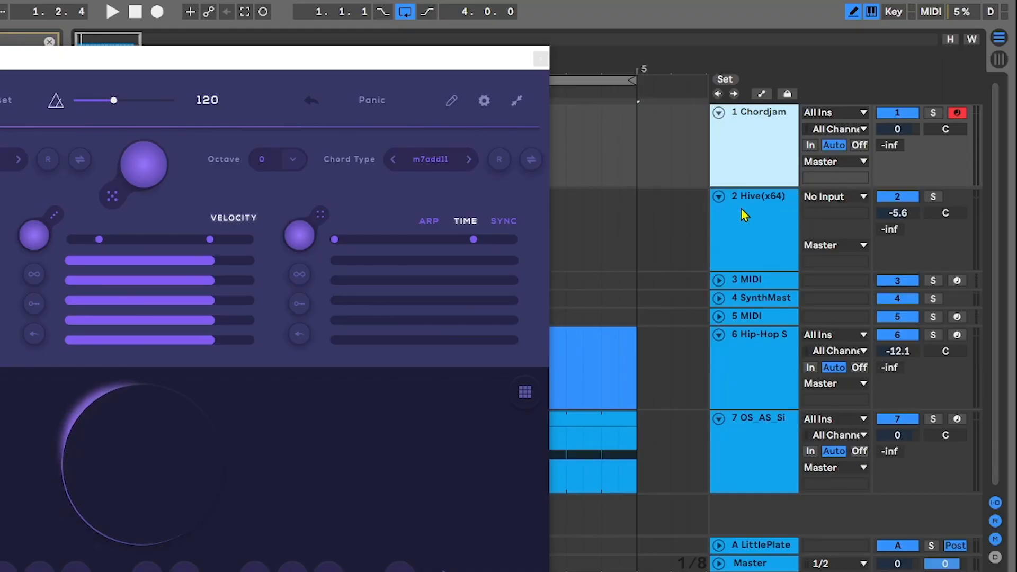
{"action": "left_click", "coordinate": [743, 218]}
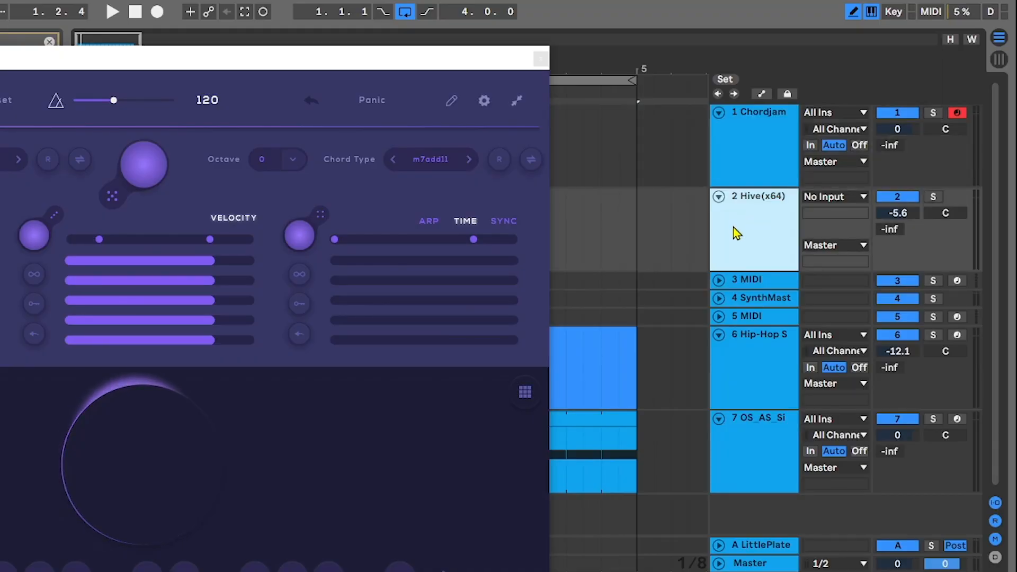
- Set the Hive track's MIDI input to 1-Chordjam with Chordjam as the source channel, and play a test chord
{"action": "left_click", "coordinate": [830, 199]}
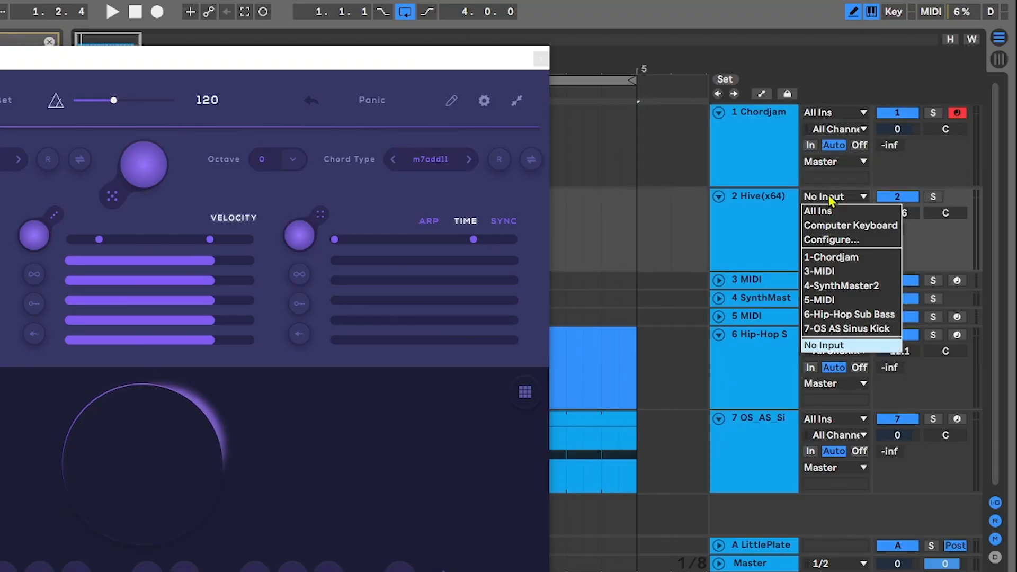
{"action": "left_click", "coordinate": [845, 258]}
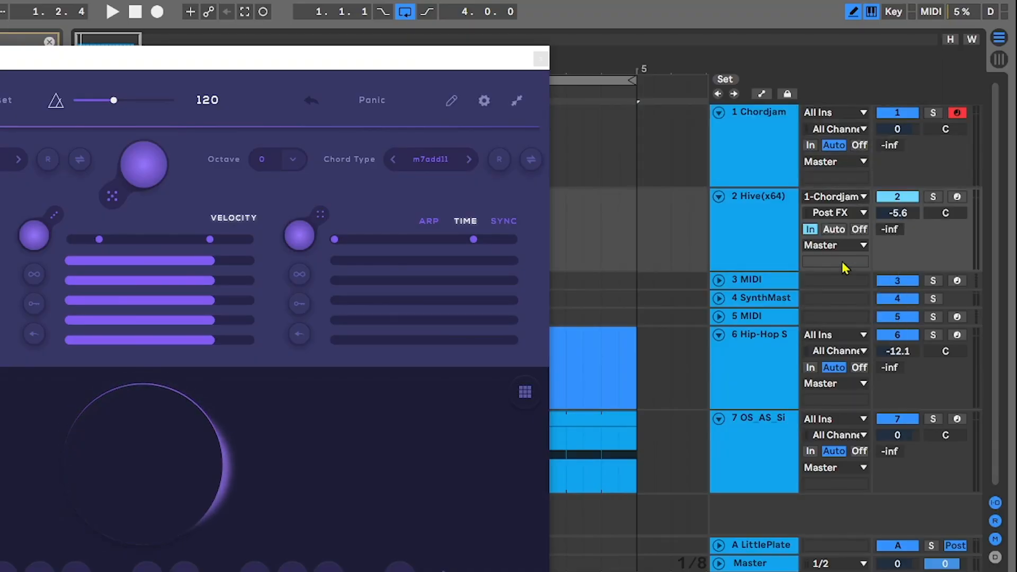
{"action": "left_click", "coordinate": [823, 215]}
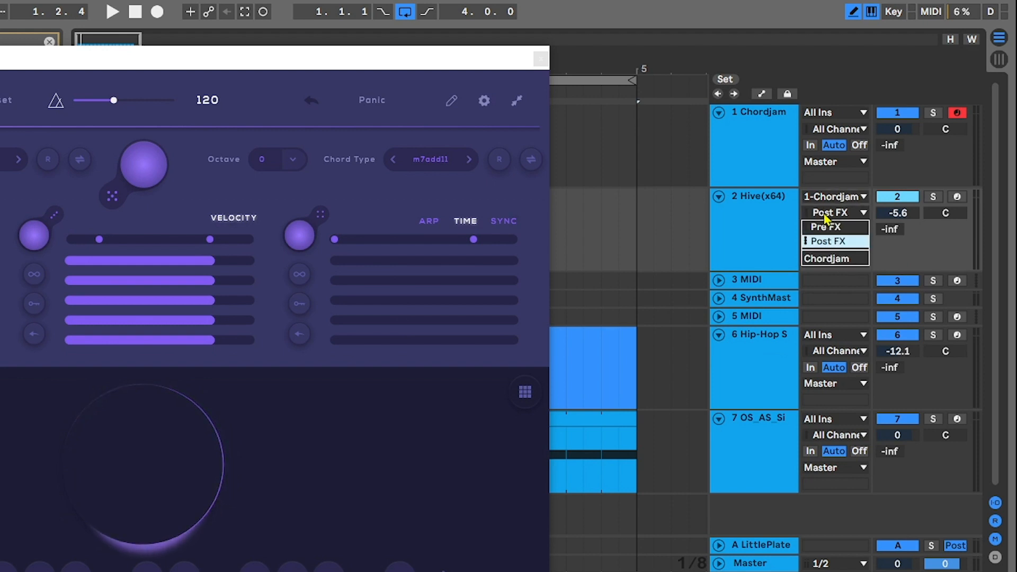
{"action": "left_click", "coordinate": [829, 267]}
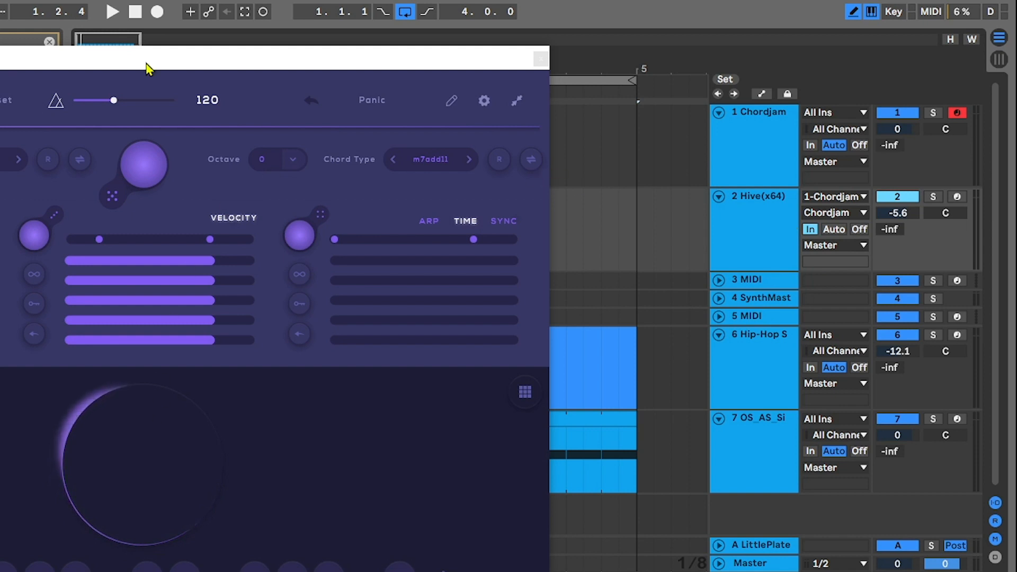
{"action": "left_click_drag", "start_coordinate": [148, 64], "coordinate": [317, 79]}
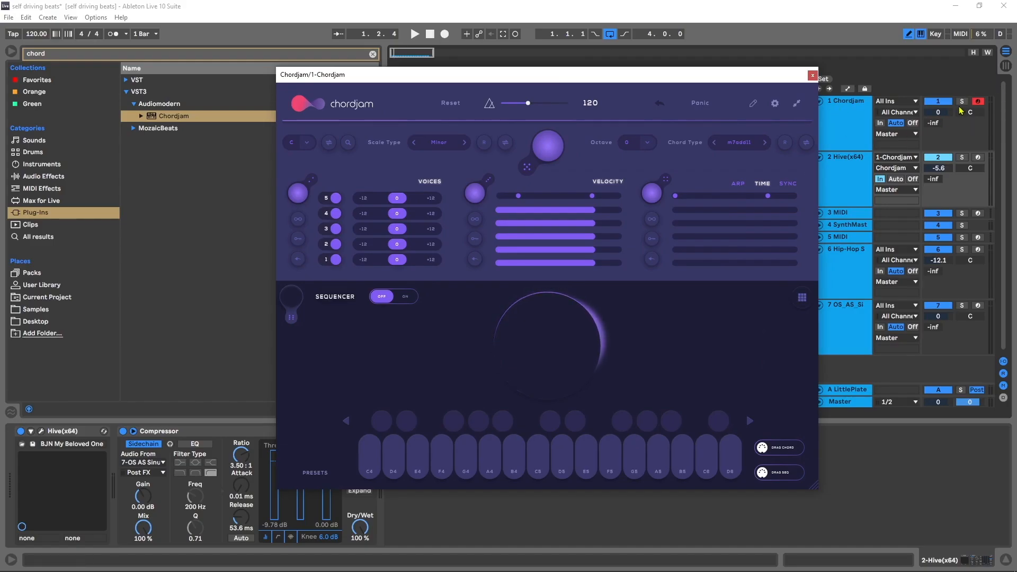
{"action": "key", "text": "a"}
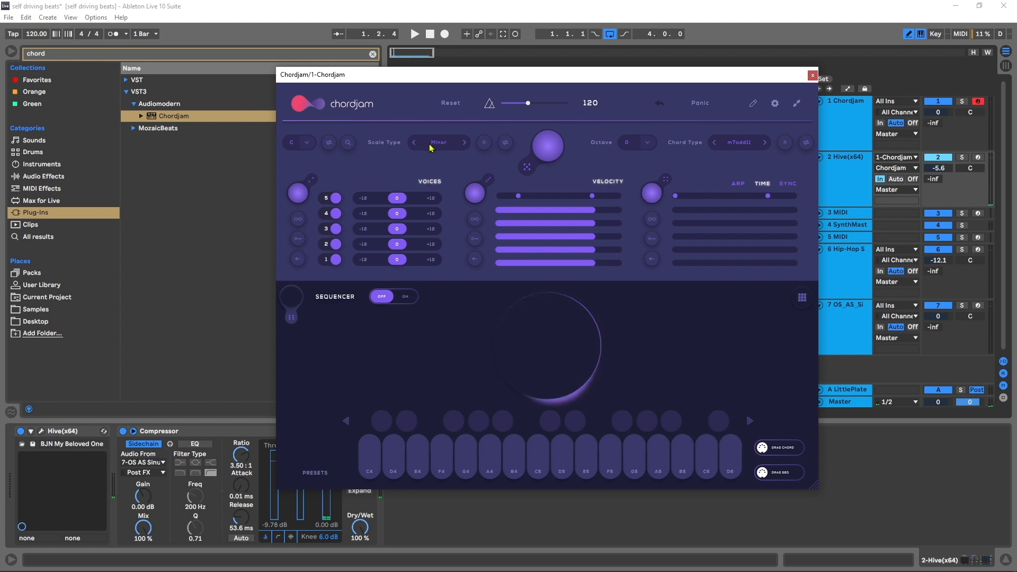
- Set Chordjam's root key to G and transpose voice 1 by -12, playing test chords to hear the result
{"action": "left_click", "coordinate": [306, 143]}
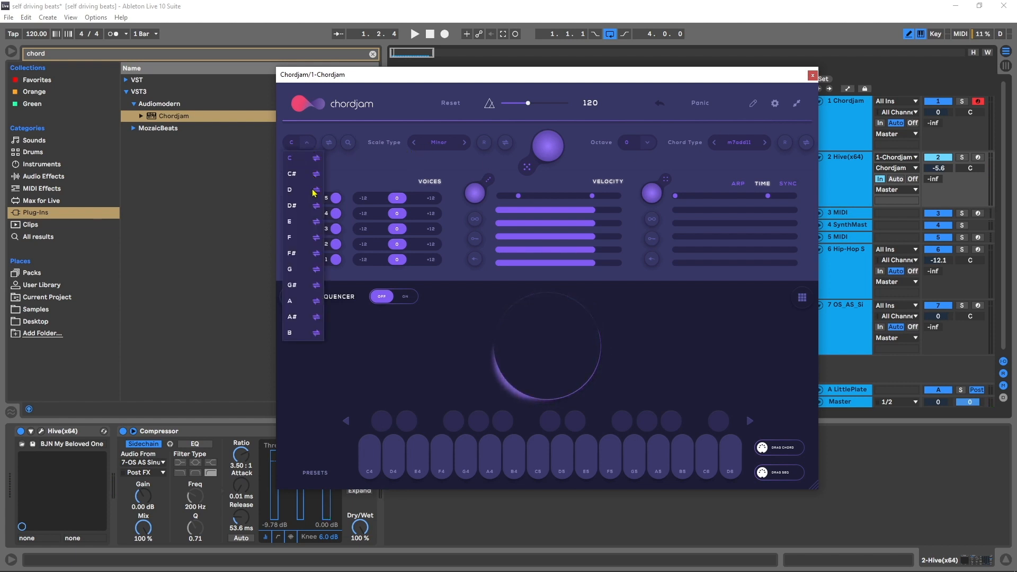
{"action": "left_click", "coordinate": [294, 270]}
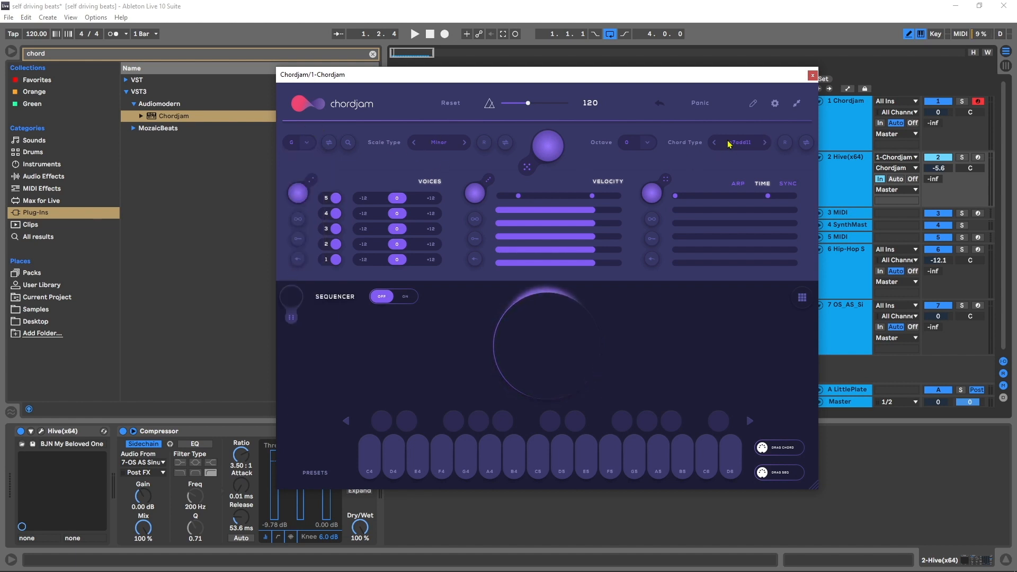
{"action": "key", "text": "a"}
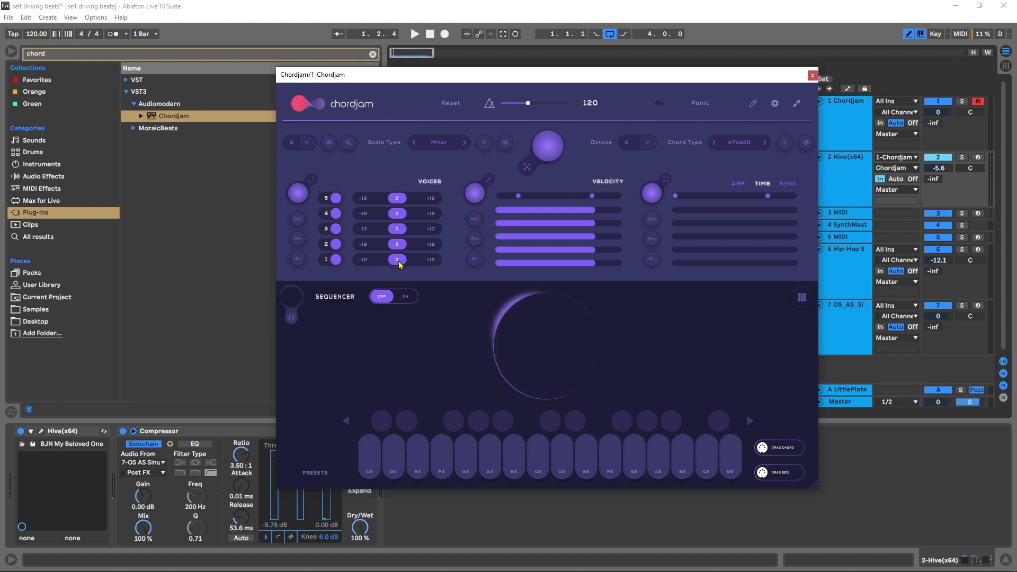
{"action": "left_click", "coordinate": [361, 260]}
{"action": "key", "text": "a"}
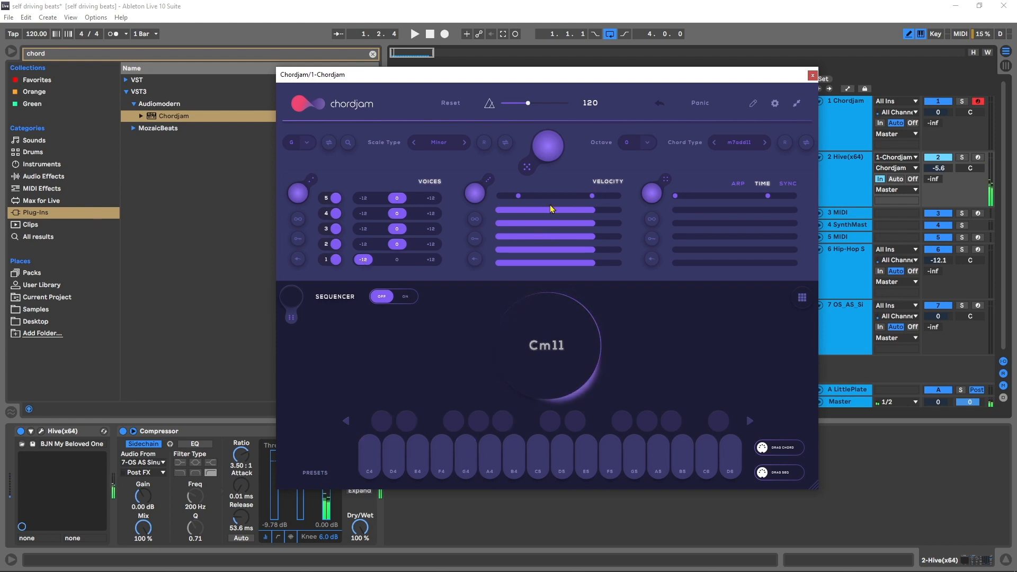
- Narrow the velocity randomization range to a mid-level band and turn on infinite velocity randomization, auditioning a few chords
{"action": "left_click_drag", "start_coordinate": [519, 196], "coordinate": [570, 196]}
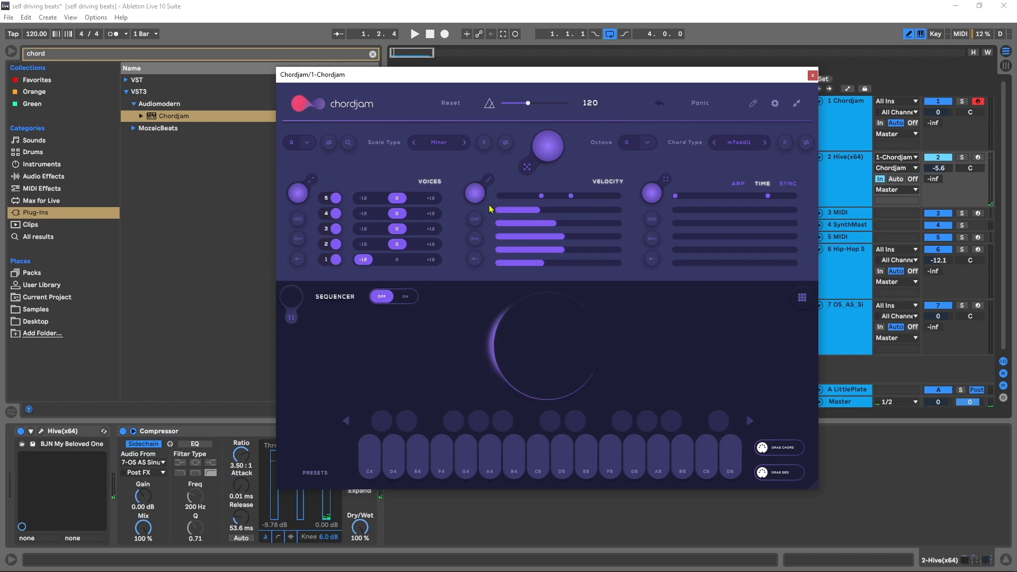
{"action": "left_click", "coordinate": [475, 219]}
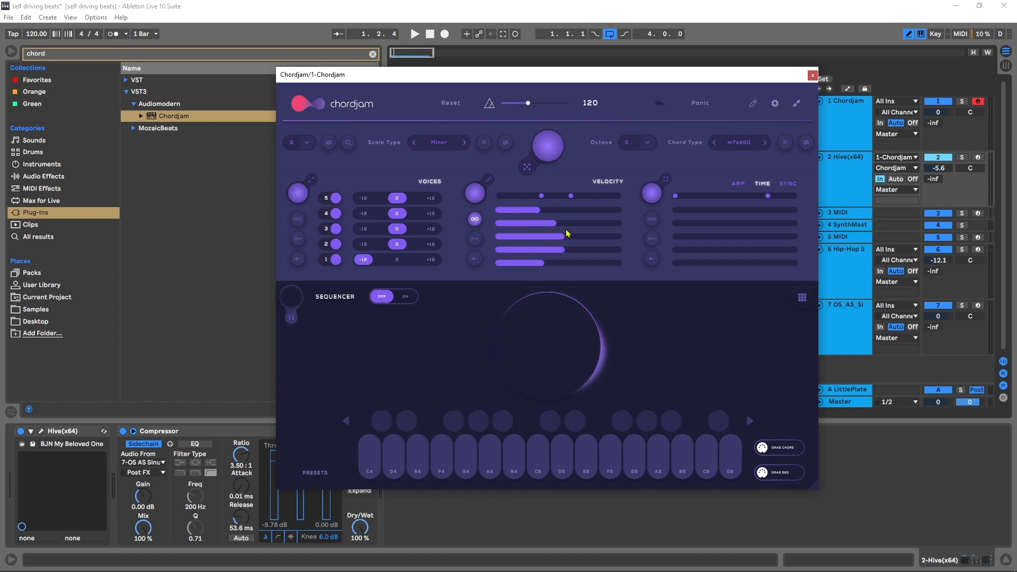
{"action": "key", "text": "a"}
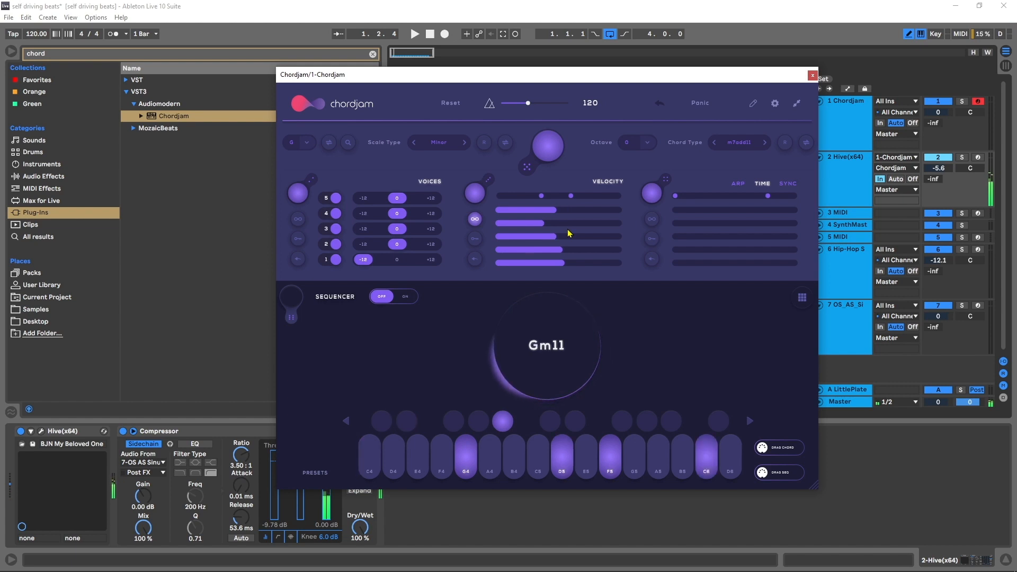
{"action": "key", "text": "f"}
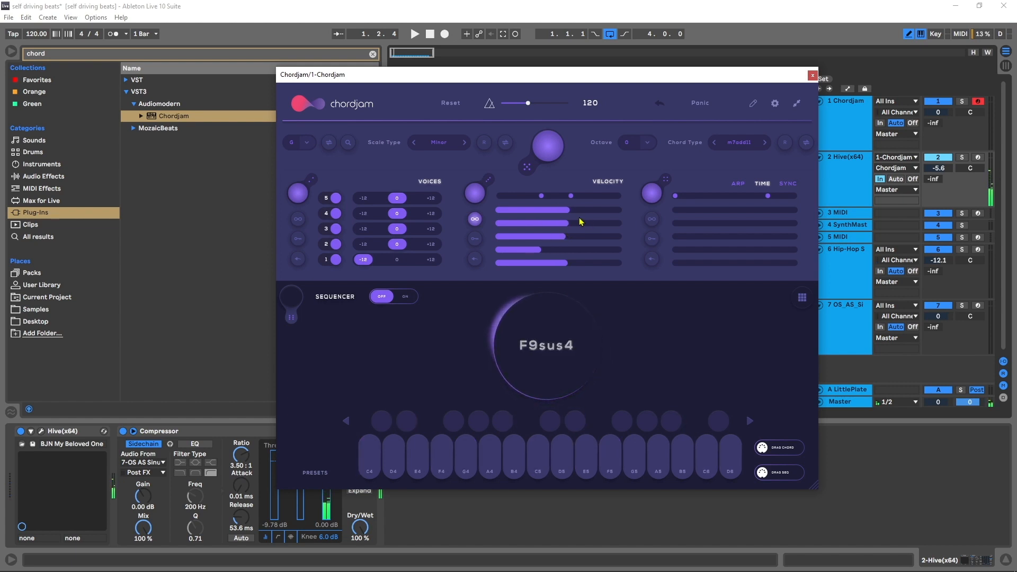
{"action": "left_click_drag", "start_coordinate": [573, 196], "coordinate": [549, 197]}
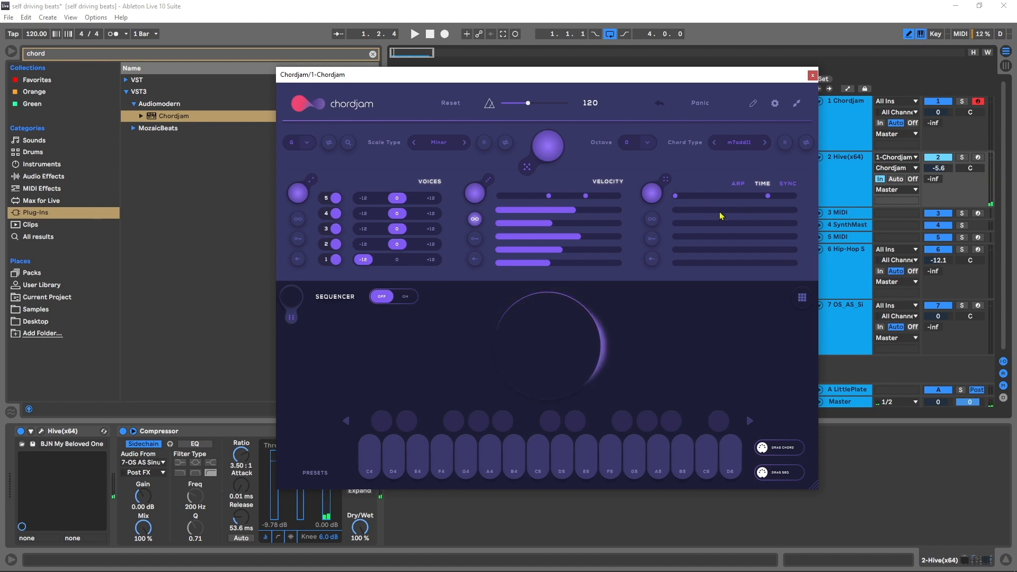
- Stagger the voices' time offsets, limit the time randomization range to very short delays and turn on infinite time randomization
{"action": "mouse_move", "coordinate": [677, 212]}
{"action": "left_mouse_down"}
{"action": "mouse_move", "coordinate": [724, 214]}
{"action": "mouse_move", "coordinate": [684, 227]}
{"action": "mouse_move", "coordinate": [694, 230]}
{"action": "mouse_move", "coordinate": [680, 257]}
{"action": "left_mouse_up"}
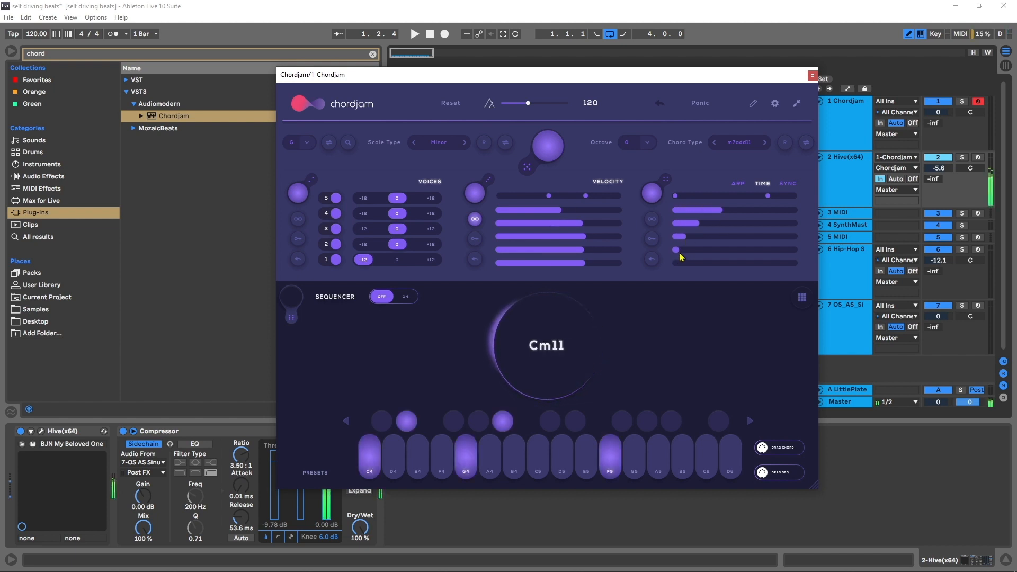
{"action": "left_click_drag", "start_coordinate": [768, 198], "coordinate": [685, 202]}
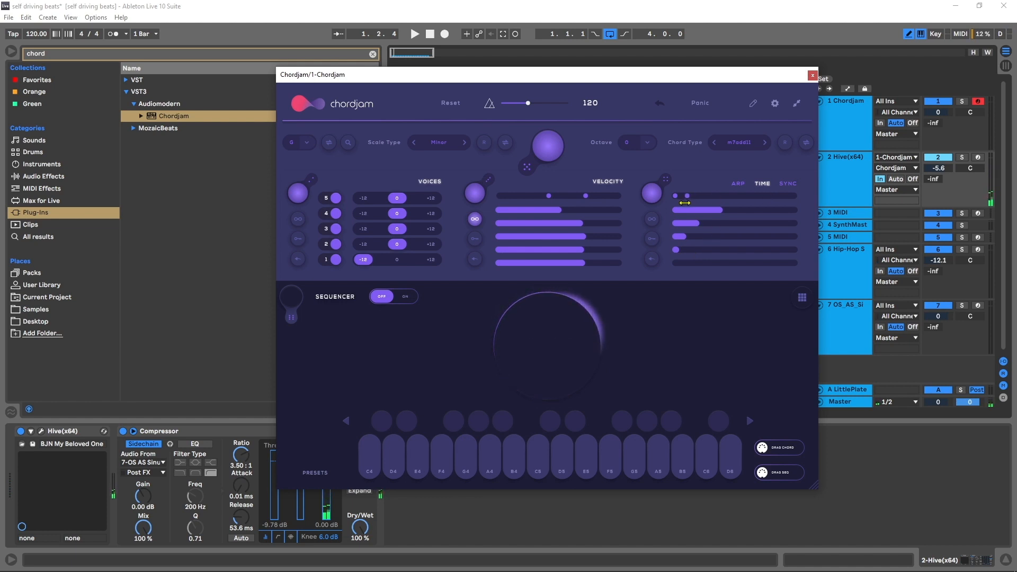
{"action": "left_click", "coordinate": [652, 220]}
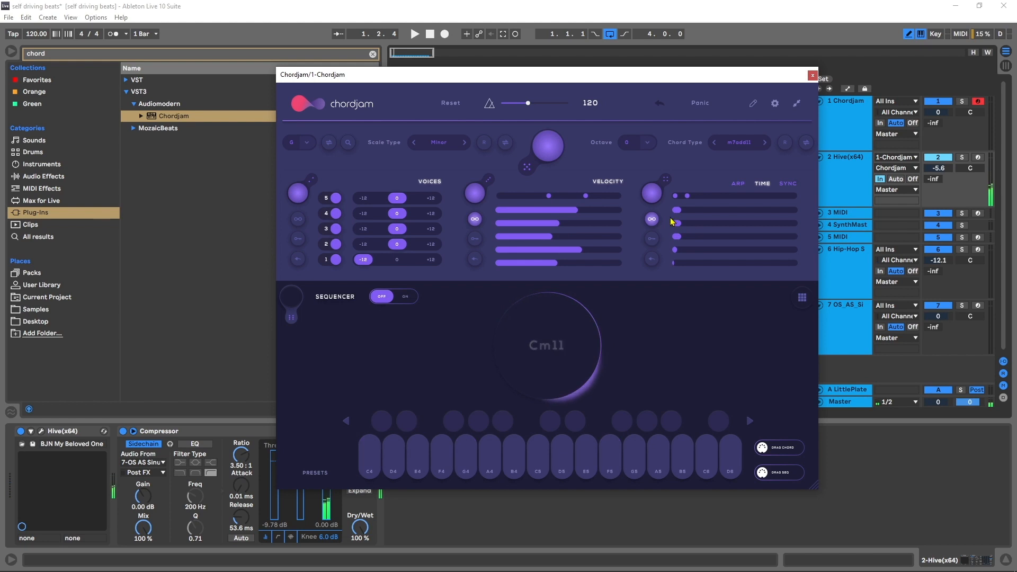
- Turn on the sequencer and place three chord blocks in the user lane, covering steps 1–8, 9–16 and 17–31
{"action": "left_click", "coordinate": [406, 298]}
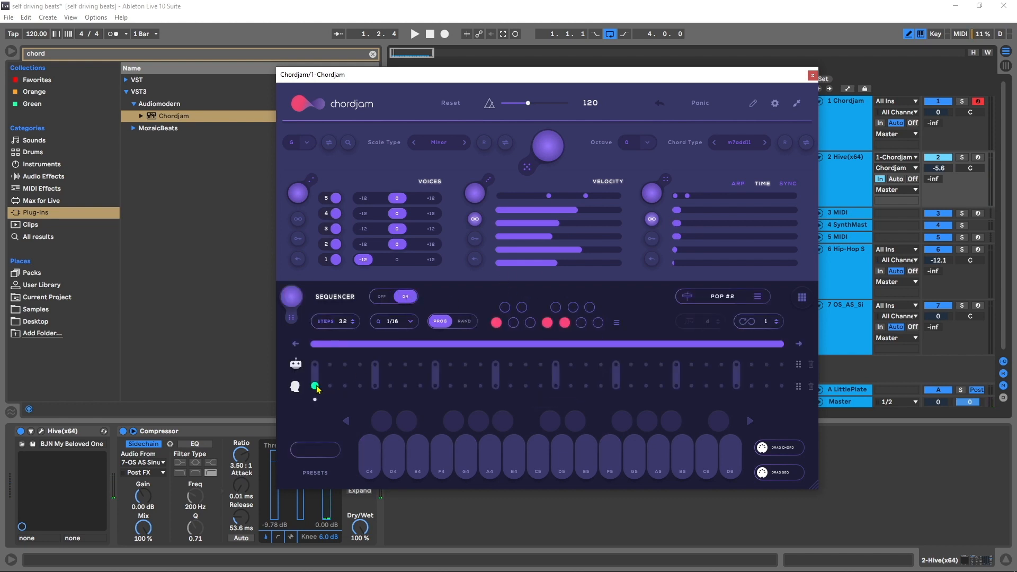
{"action": "left_click_drag", "start_coordinate": [319, 385], "coordinate": [412, 384]}
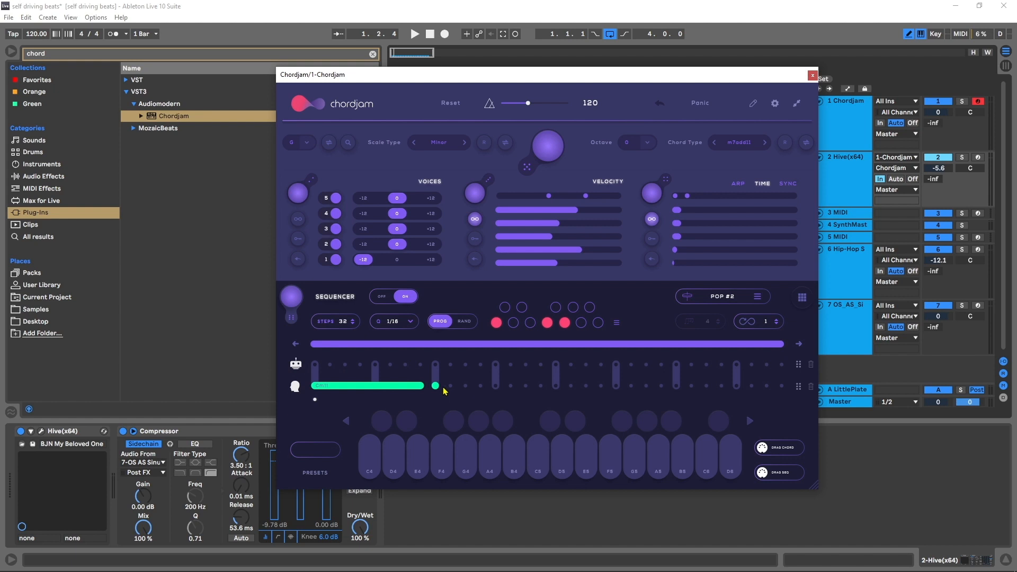
{"action": "left_click_drag", "start_coordinate": [454, 387], "coordinate": [561, 402]}
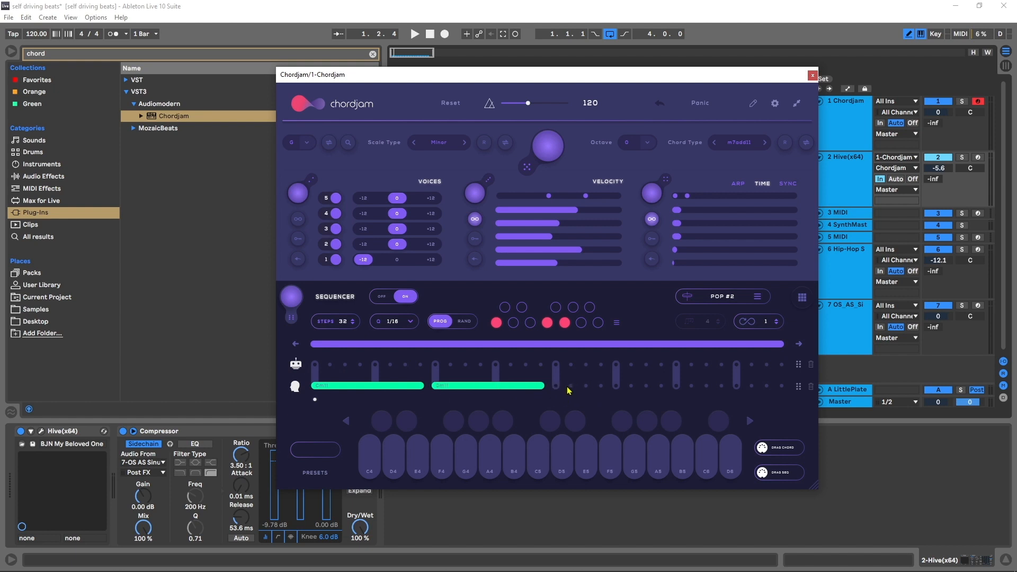
{"action": "left_click_drag", "start_coordinate": [560, 386], "coordinate": [754, 382]}
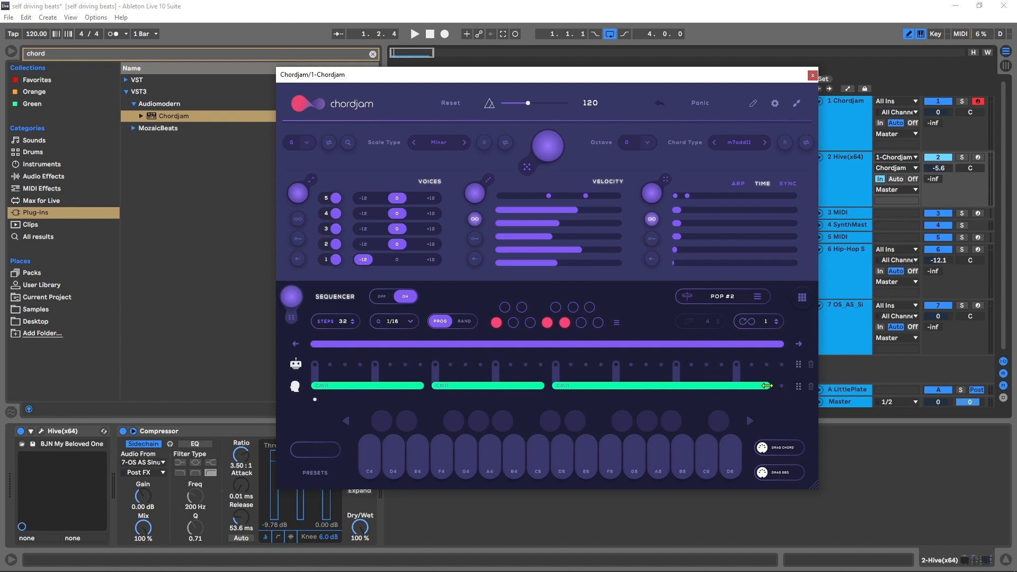
- Assign chords to the three user-lane blocks, using Cm11 for the first, Gm11 for the second and another played chord for the third
{"action": "left_click", "coordinate": [350, 390]}
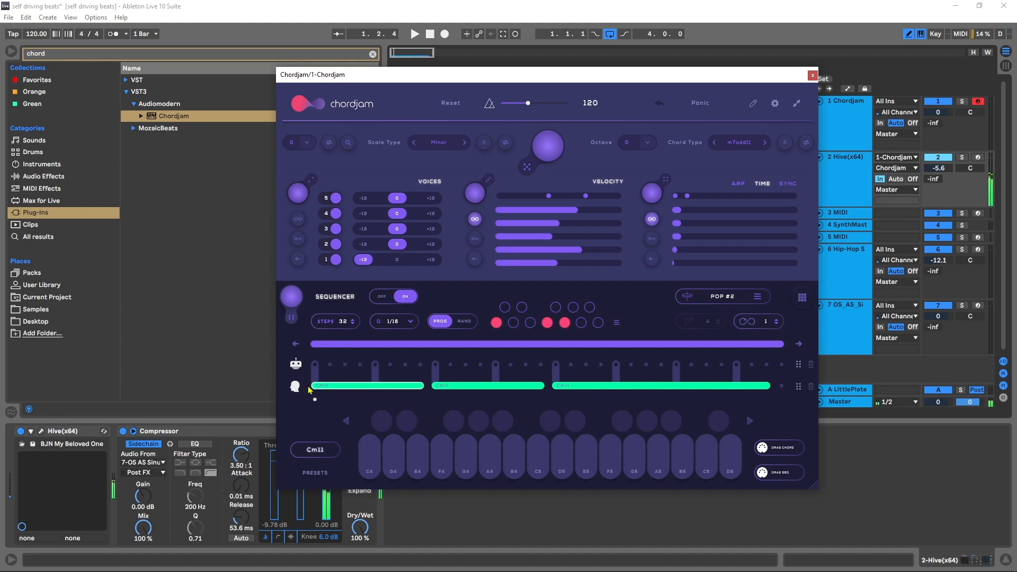
{"action": "left_click", "coordinate": [458, 388]}
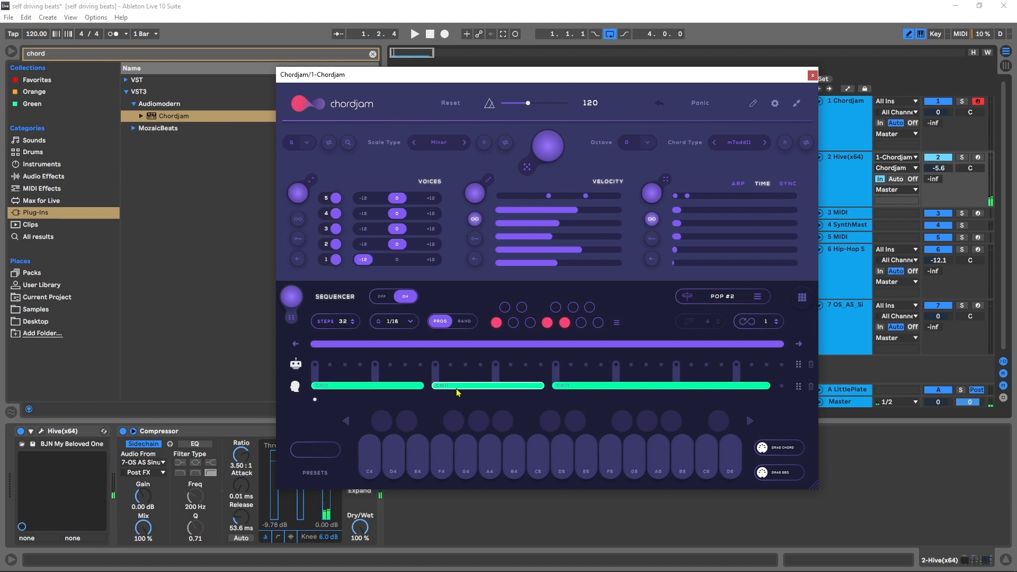
{"action": "left_click", "coordinate": [621, 391]}
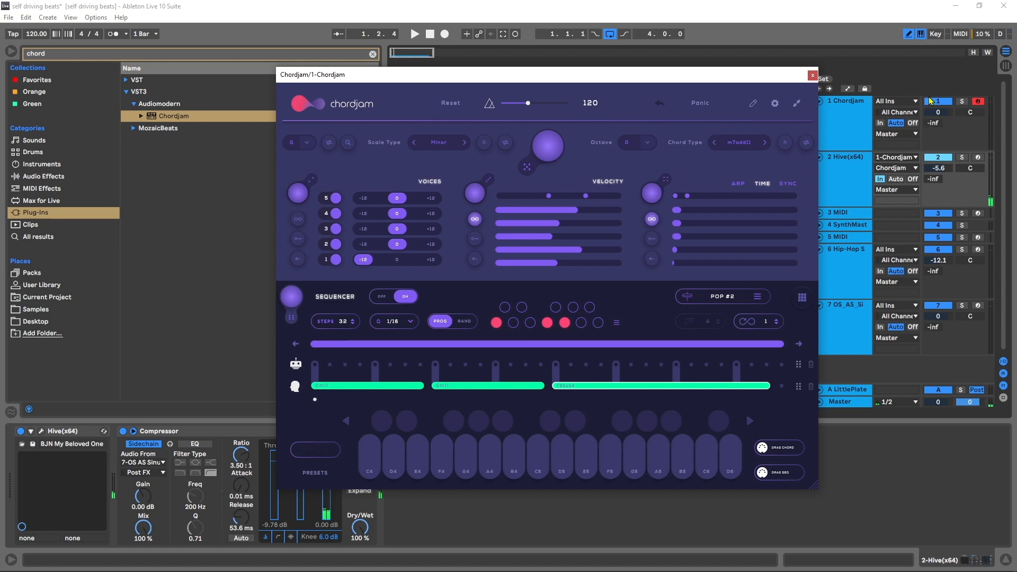
- Solo the Chordjam and Hive tracks, play back the chord progression, and close the Chordjam window
{"action": "left_click", "coordinate": [963, 103]}
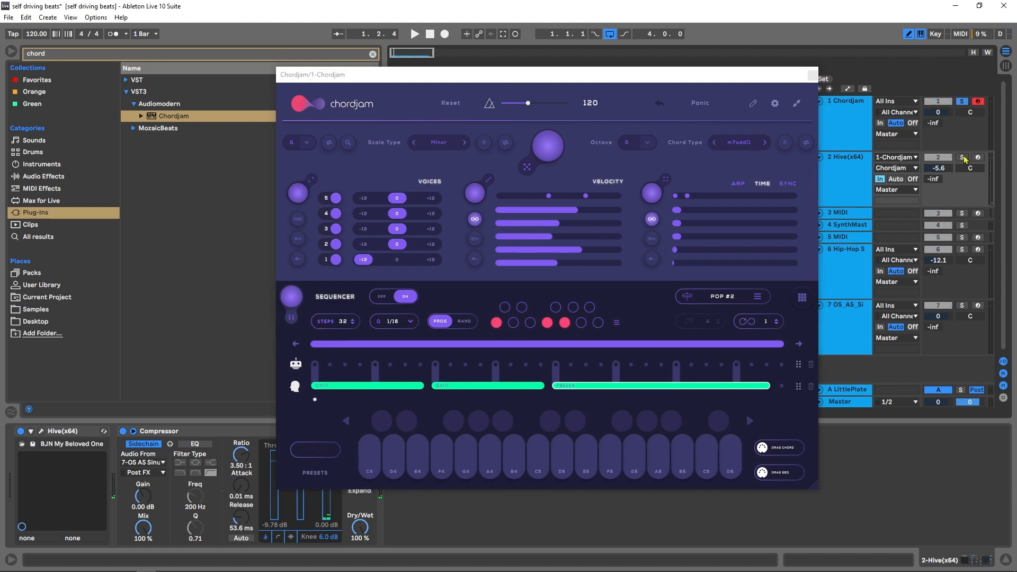
{"action": "left_click", "coordinate": [414, 34]}
{"action": "left_click", "coordinate": [813, 76]}
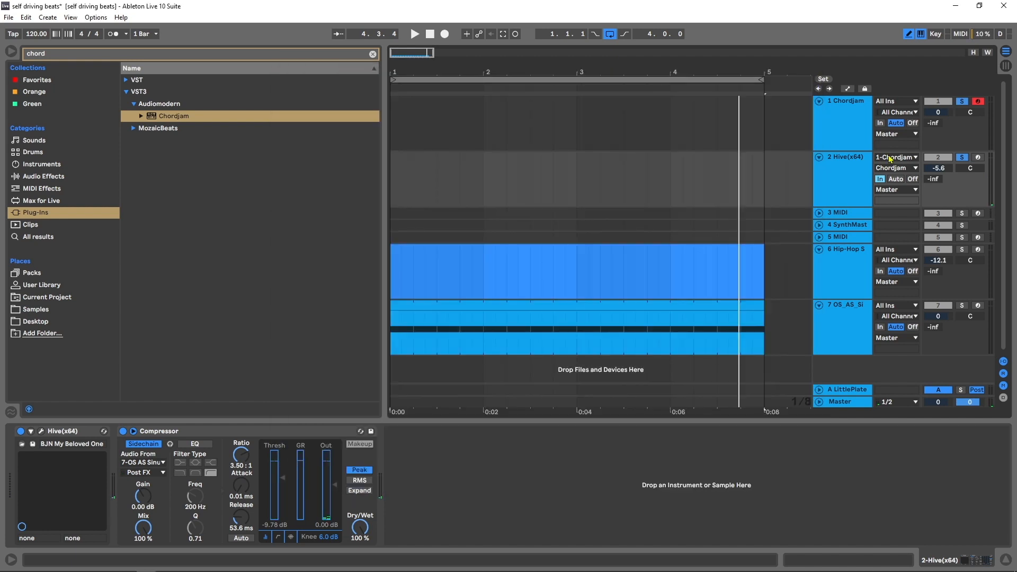
- Search the plug-ins for "riffer" and load Riffer_64 onto the empty MIDI track 3
{"action": "left_click", "coordinate": [842, 215]}
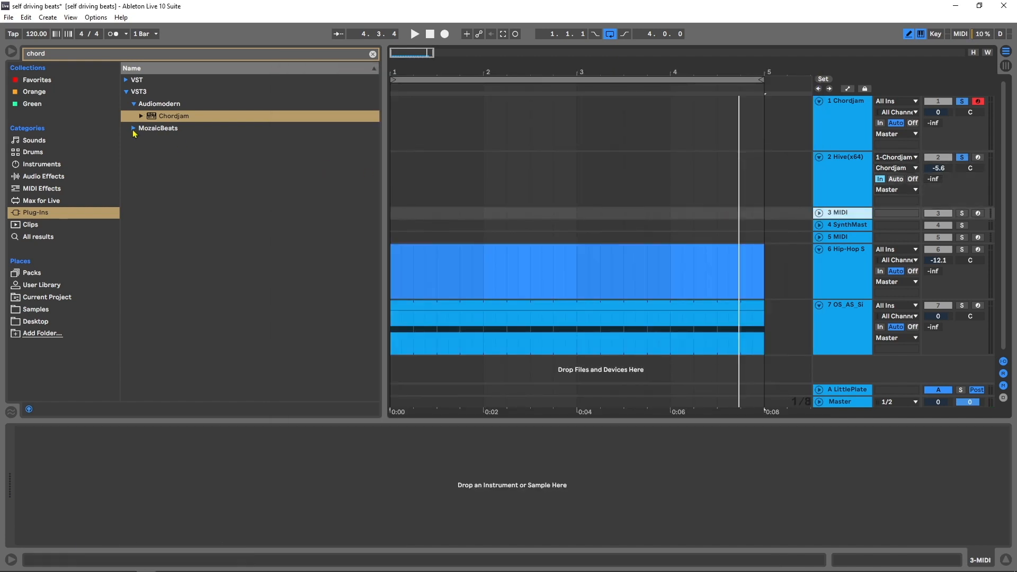
{"action": "key", "text": "ctrl+f"}
{"action": "type", "text": "riffer"}
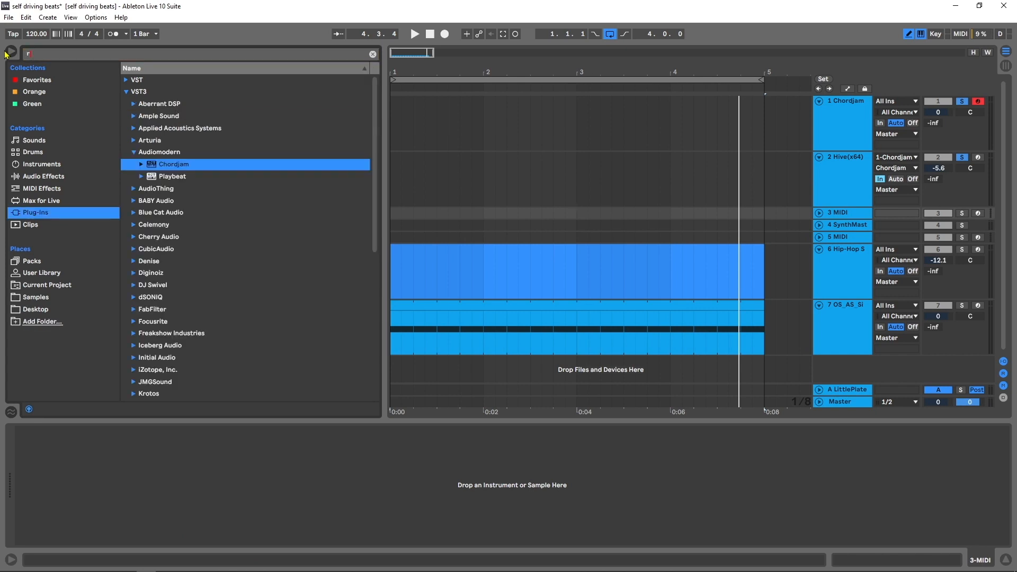
{"action": "left_click", "coordinate": [127, 80]}
{"action": "left_click", "coordinate": [134, 92]}
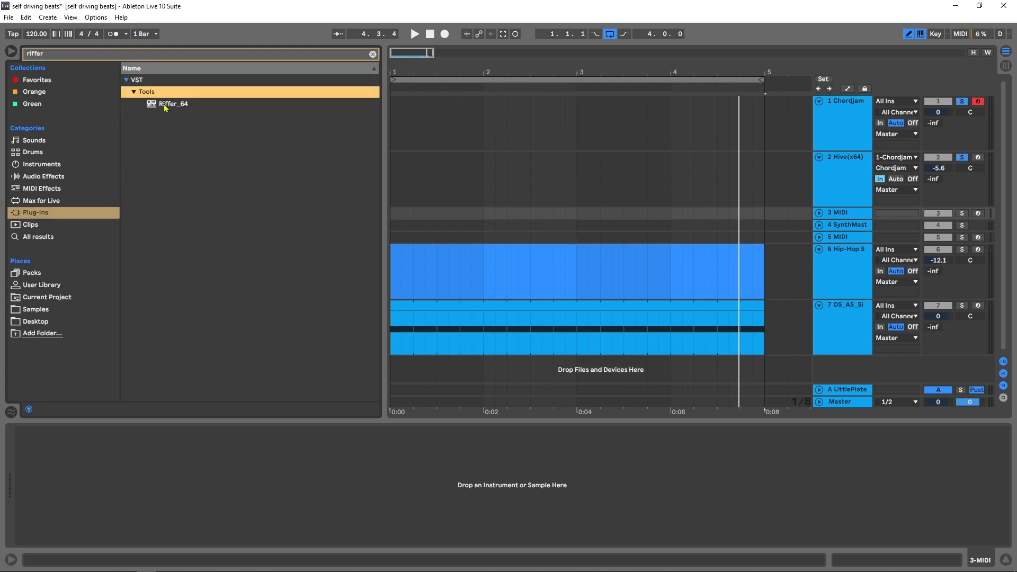
{"action": "left_click_drag", "start_coordinate": [165, 105], "coordinate": [519, 267]}
- Unfold the SynthMaster track, set its MIDI input to 3-Riffer 64 with source Riffer 64, and solo both tracks
{"action": "left_click_drag", "start_coordinate": [837, 216], "coordinate": [839, 211]}
{"action": "left_click", "coordinate": [819, 225]}
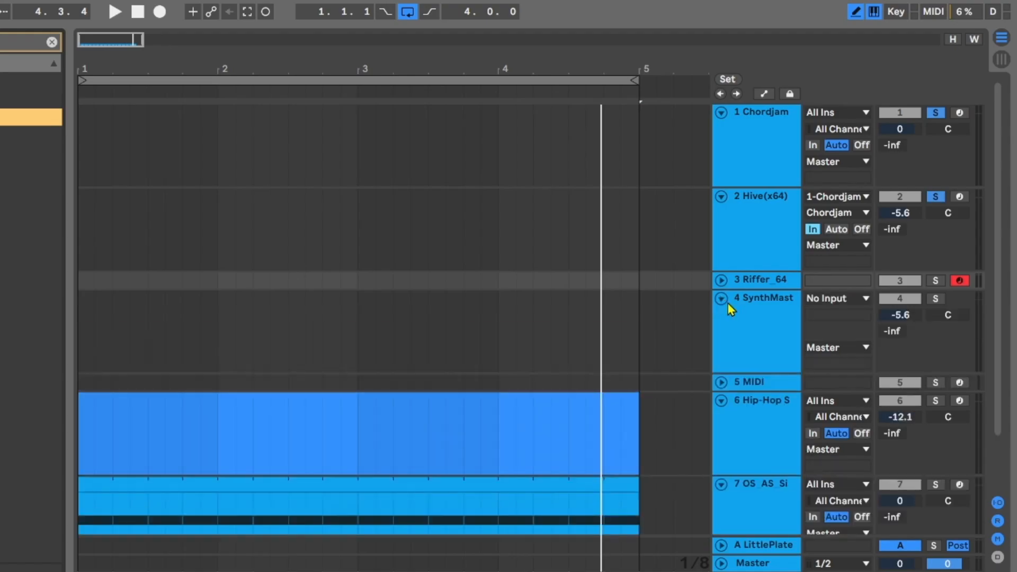
{"action": "left_click", "coordinate": [836, 228]}
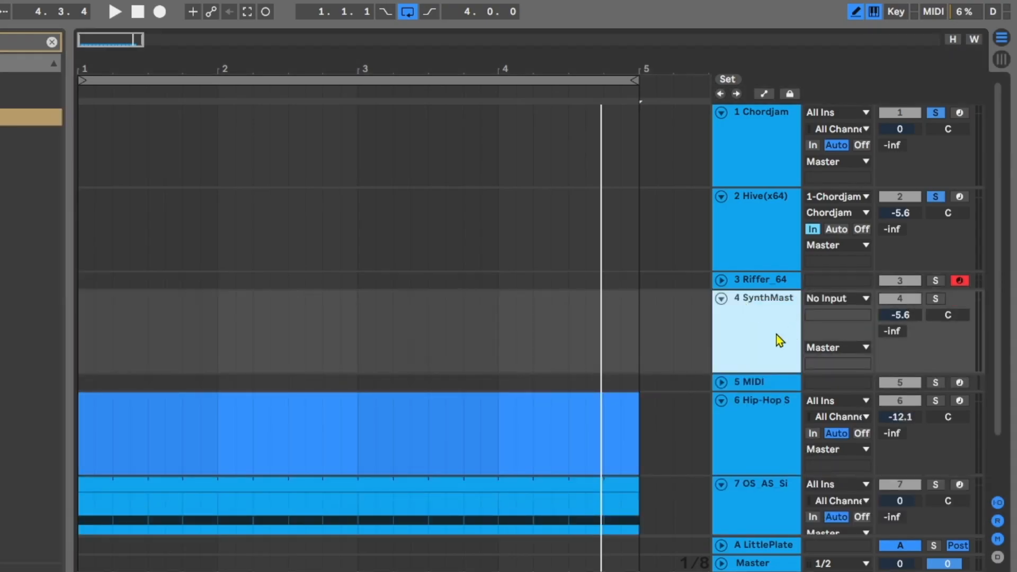
{"action": "left_click", "coordinate": [847, 301]}
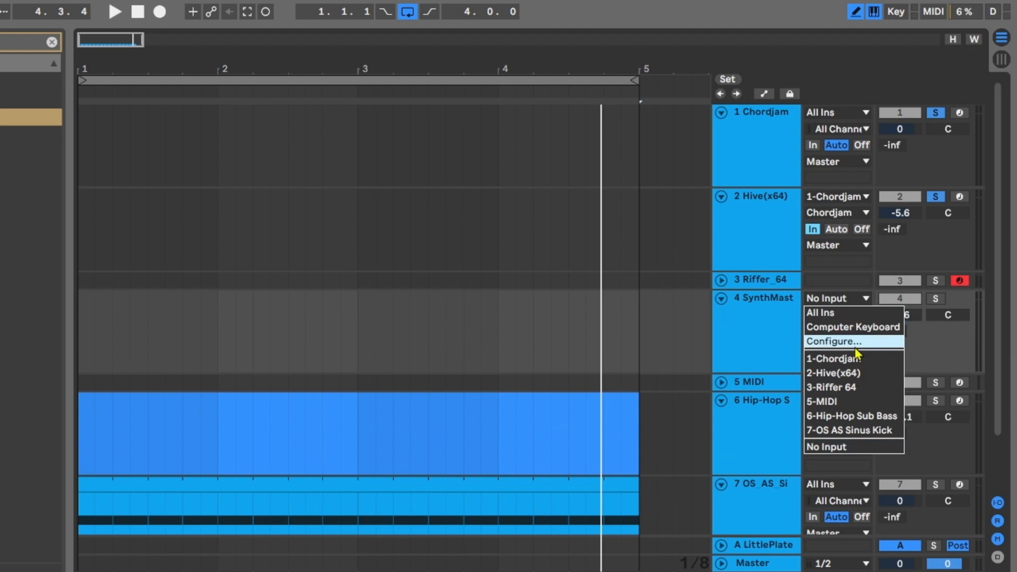
{"action": "left_click", "coordinate": [841, 387]}
{"action": "left_click", "coordinate": [842, 316]}
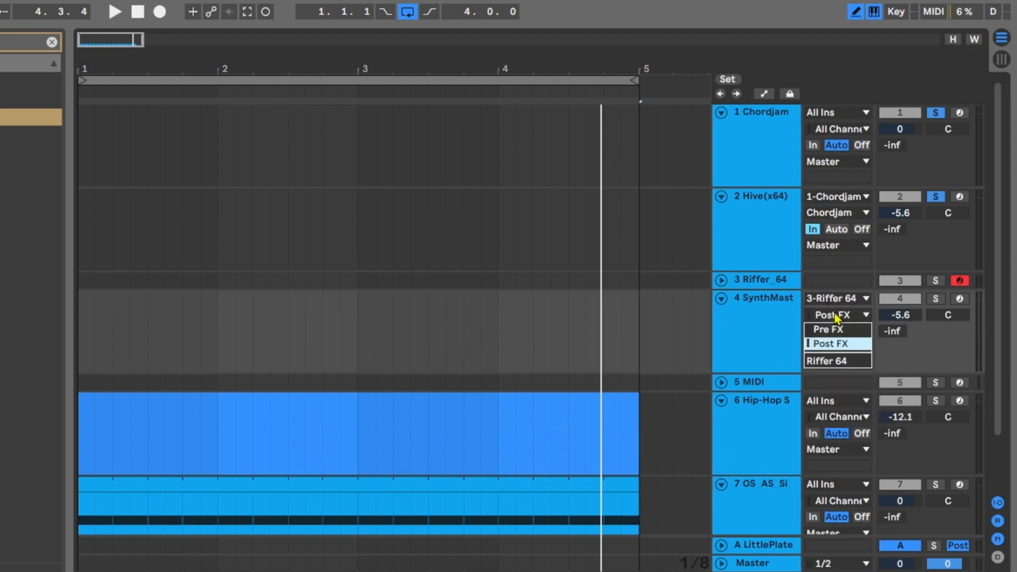
{"action": "left_click", "coordinate": [848, 360]}
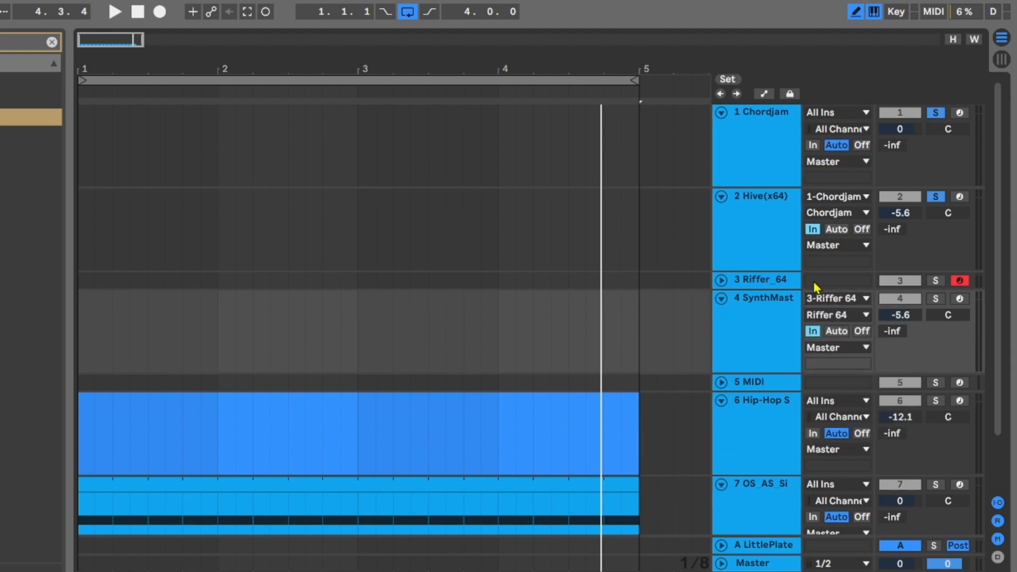
{"action": "left_click", "coordinate": [936, 280]}
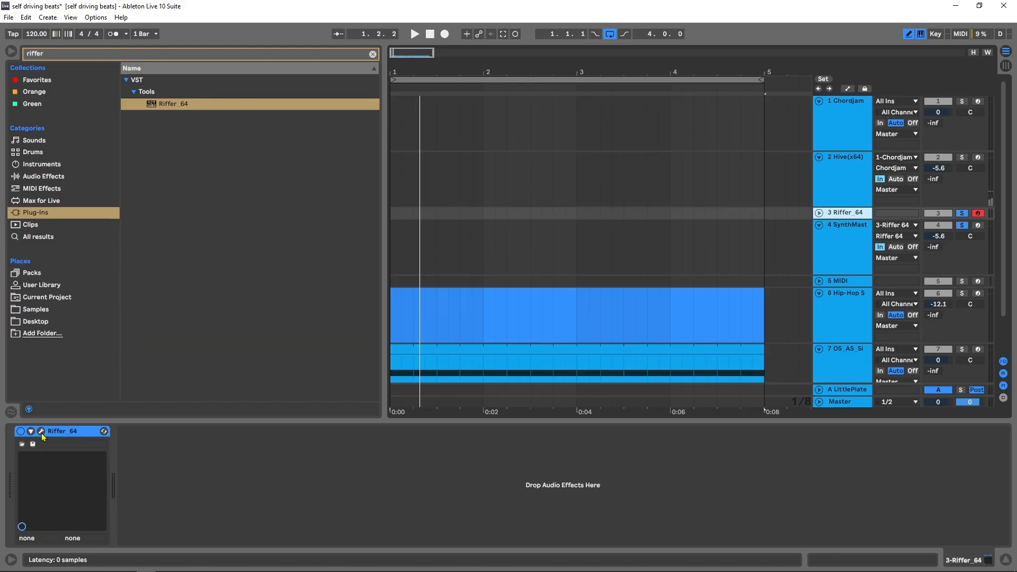
- Open the Riffer plug-in window, set its root key to G with the Minor scale, and generate a random riff
{"action": "left_click", "coordinate": [41, 432]}
{"action": "left_click_drag", "start_coordinate": [689, 160], "coordinate": [407, 65]}
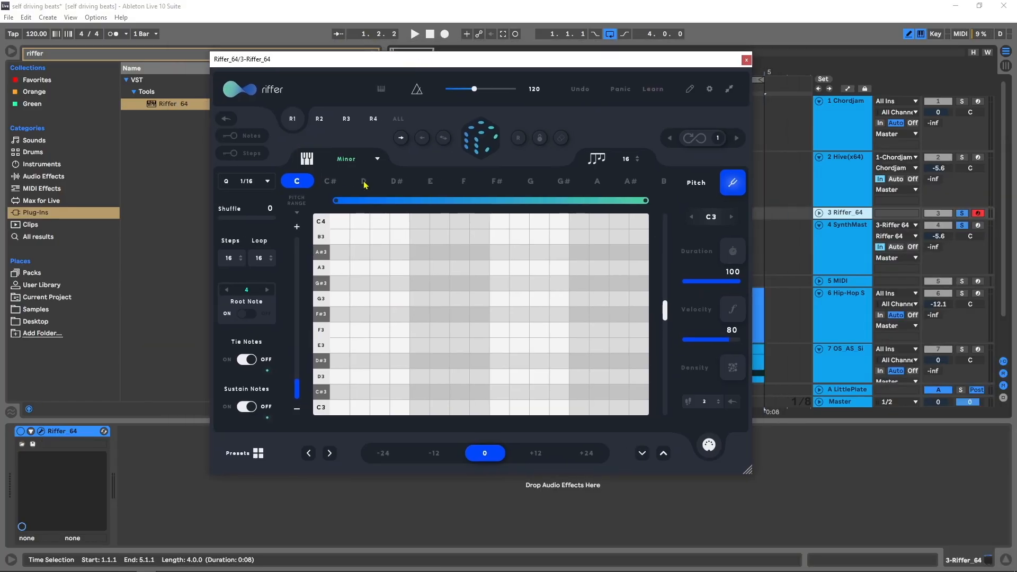
{"action": "left_click", "coordinate": [530, 182]}
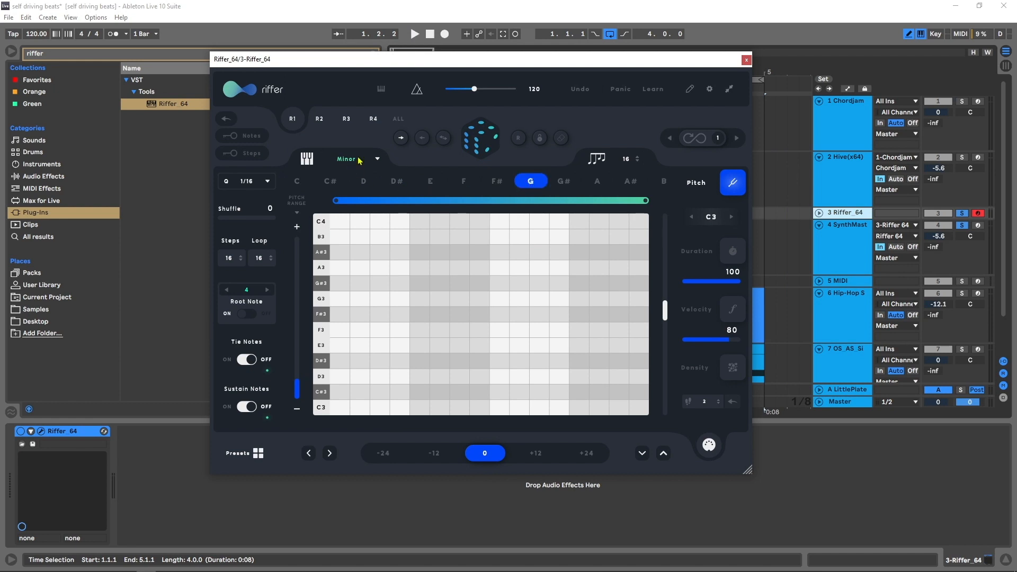
{"action": "left_click", "coordinate": [490, 139]}
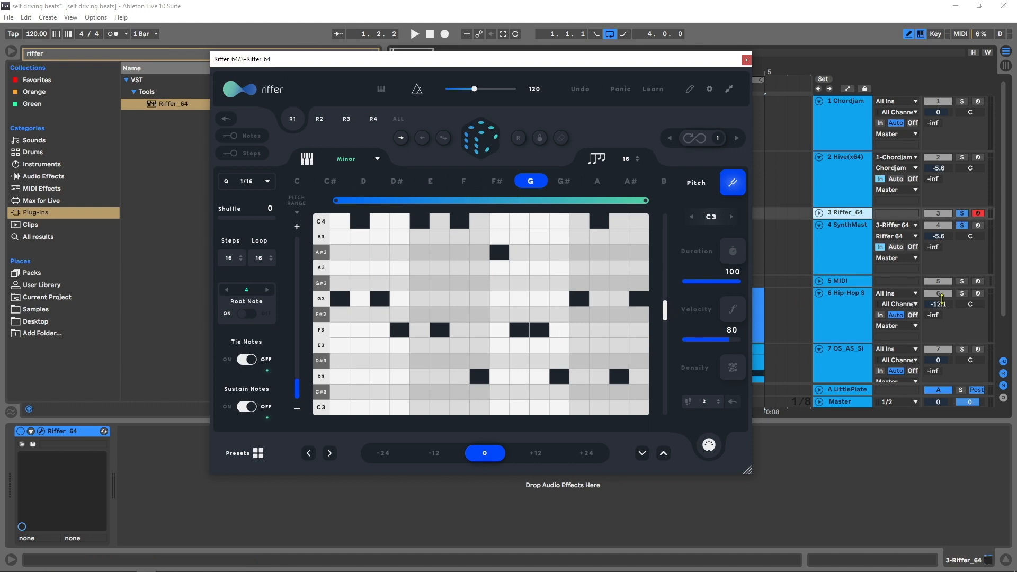
- Solo the Chordjam, Hive and kick tracks as well, and play the loop to hear the riff against them
{"action": "left_click_drag", "start_coordinate": [962, 229], "coordinate": [964, 108]}
{"action": "scroll", "coordinate": [904, 343], "scroll_direction": "down", "scroll_amount": 2}
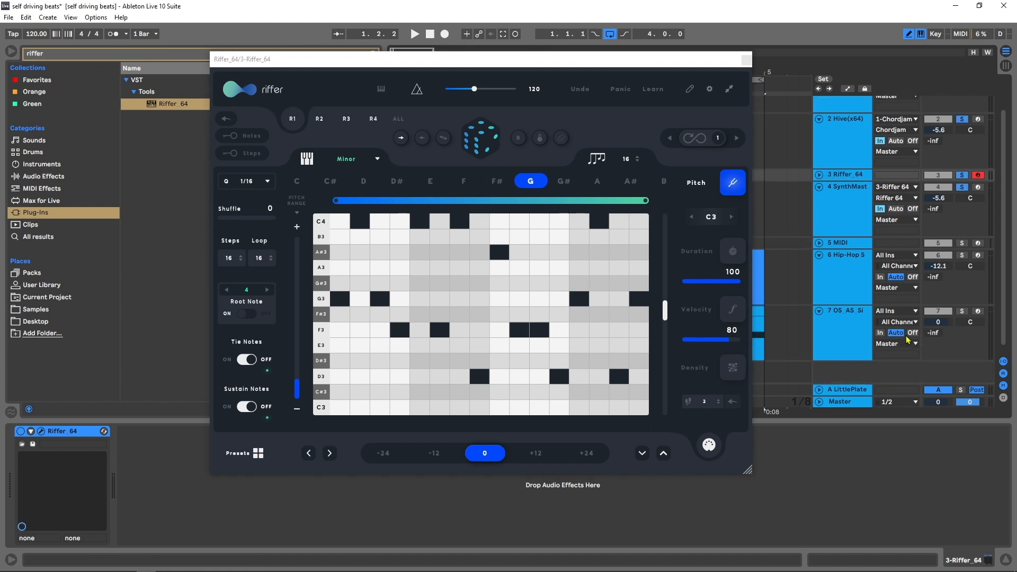
{"action": "left_click", "coordinate": [962, 311]}
{"action": "key", "text": "space"}
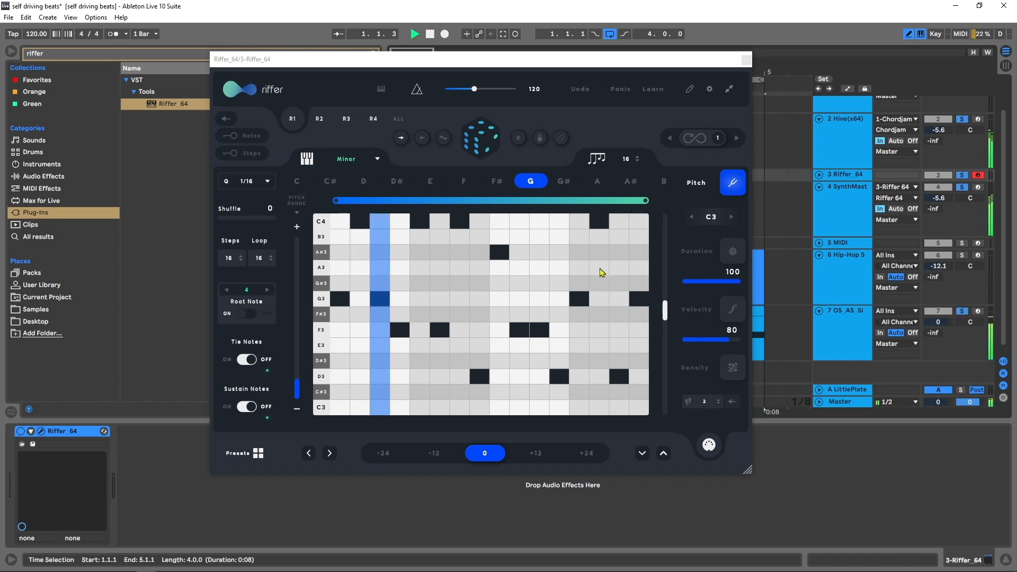
{"action": "left_click", "coordinate": [848, 198]}
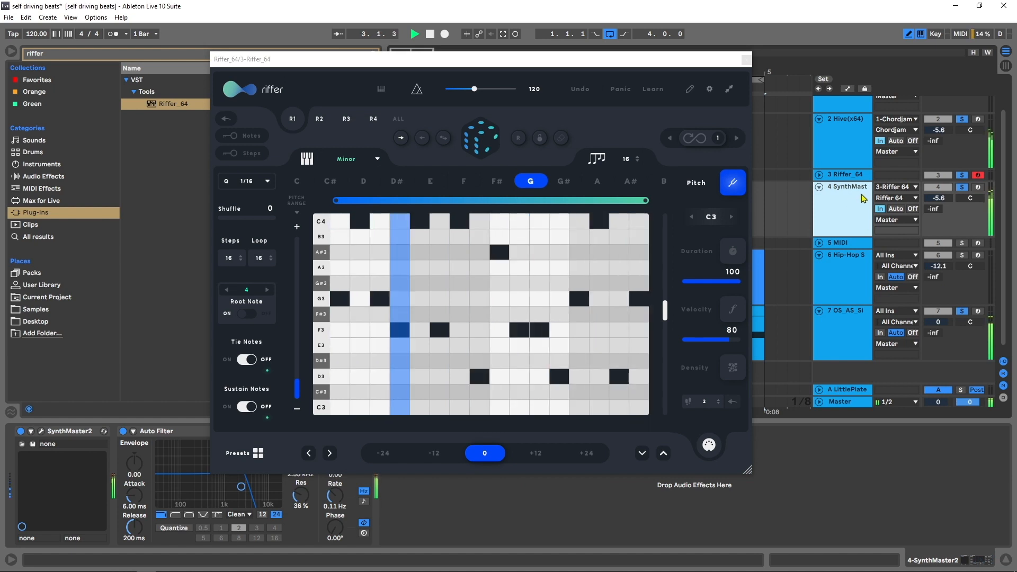
{"action": "key", "text": "space"}
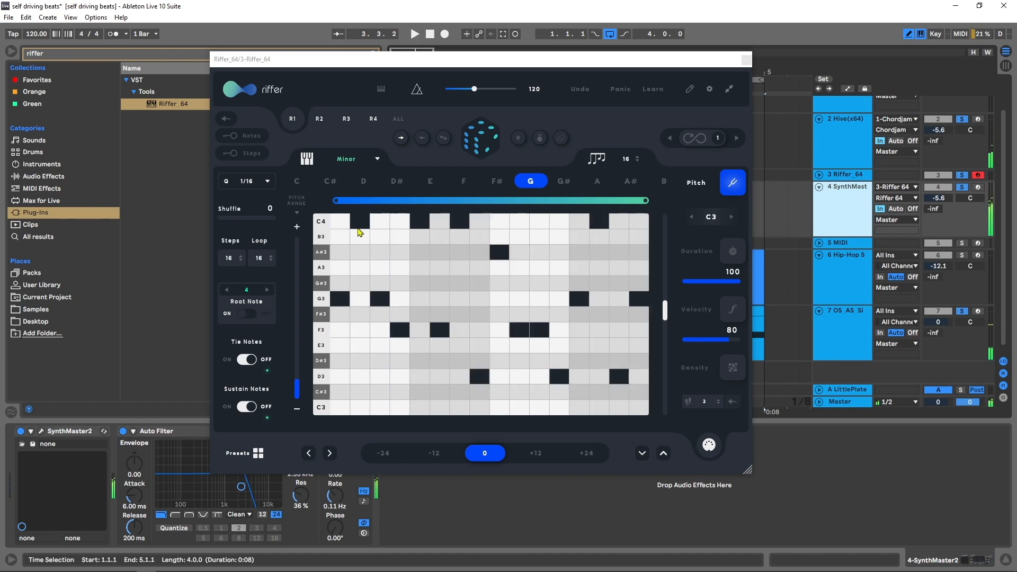
- Set Riffer's number of notes to 4 and generate several random riffs, auditioning them with the chords and kick
{"action": "left_click", "coordinate": [639, 161]}
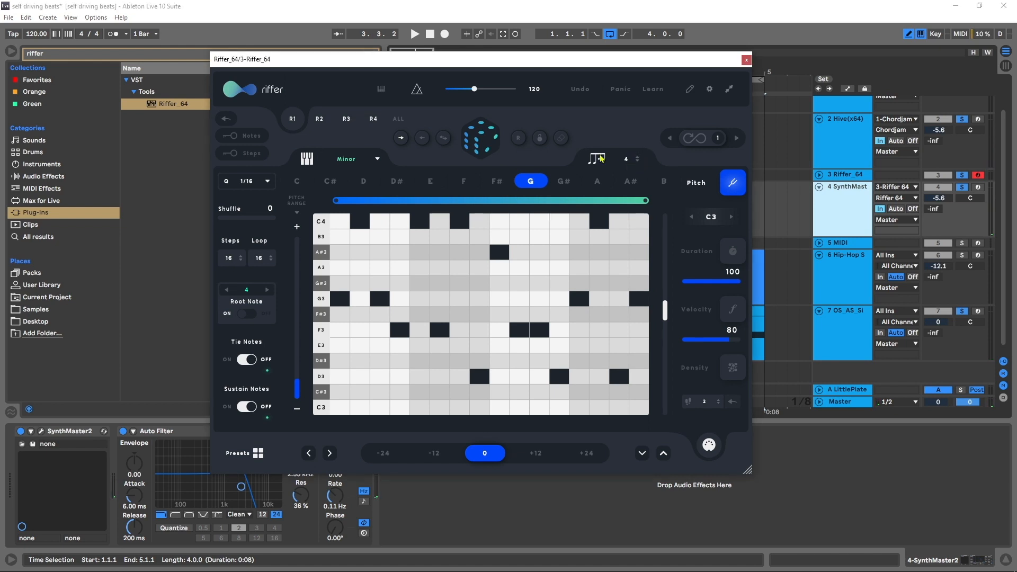
{"action": "left_click", "coordinate": [480, 139]}
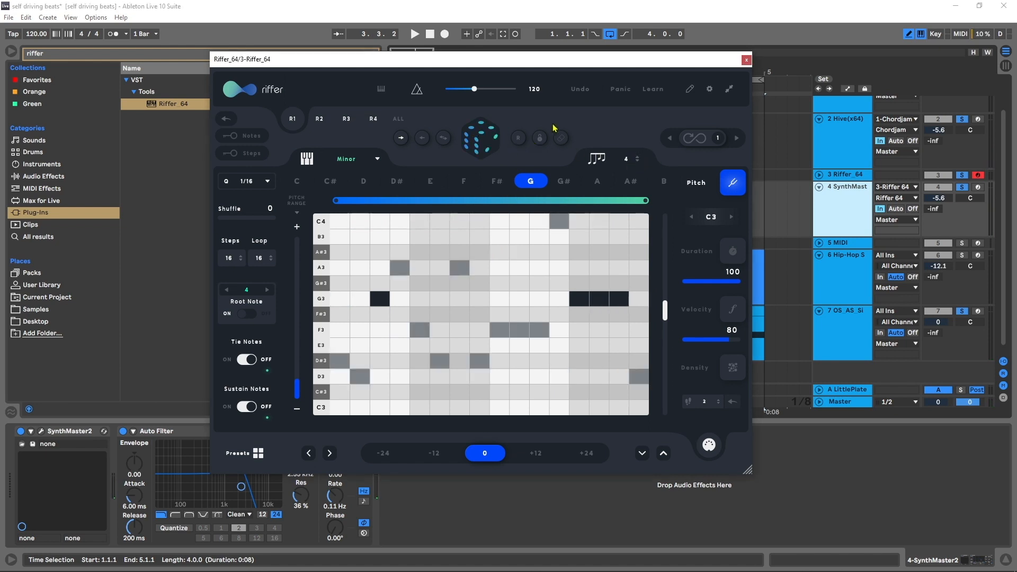
{"action": "left_click", "coordinate": [491, 143]}
{"action": "key", "text": "space"}
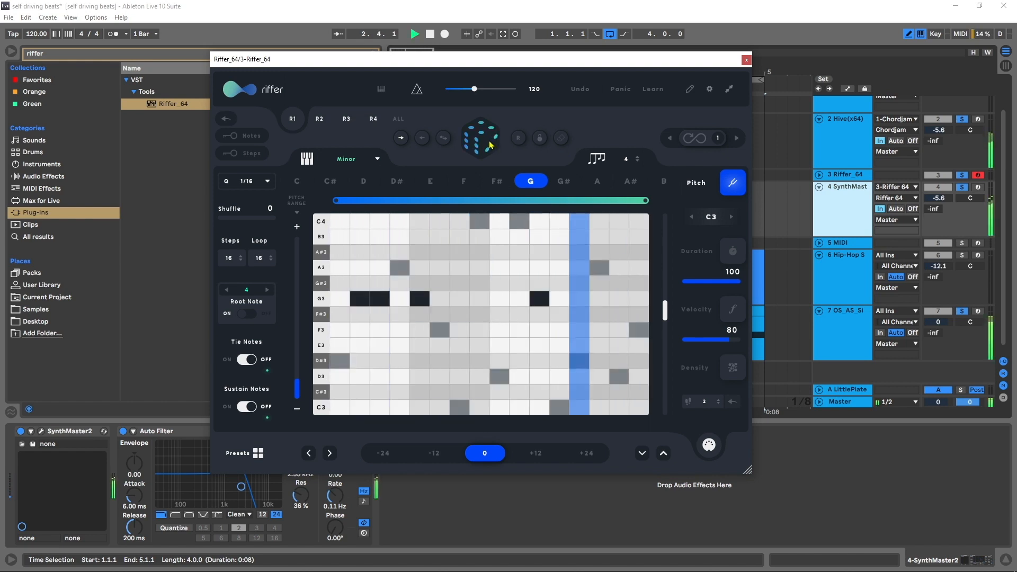
{"action": "left_click", "coordinate": [490, 145]}
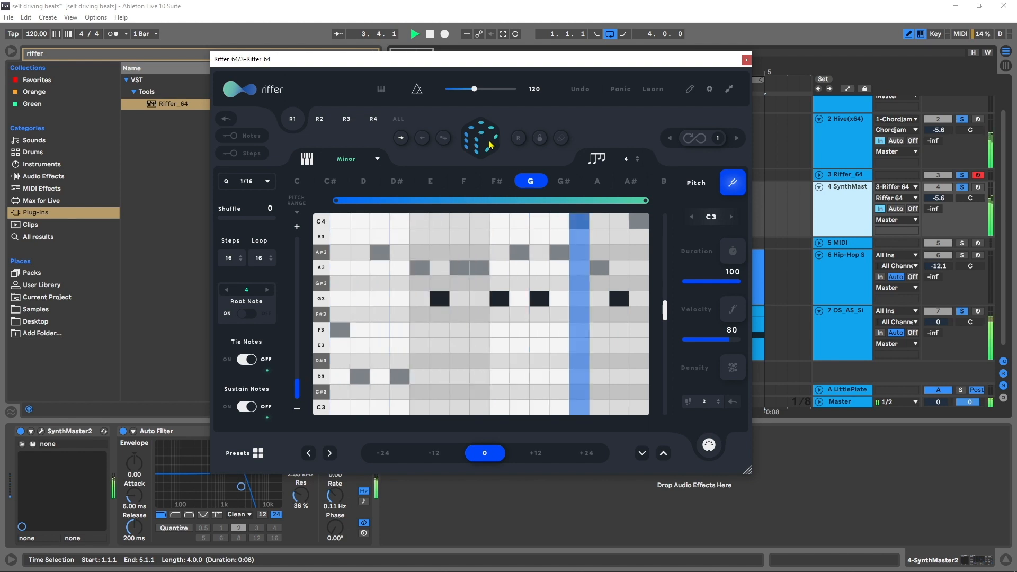
{"action": "key", "text": "space"}
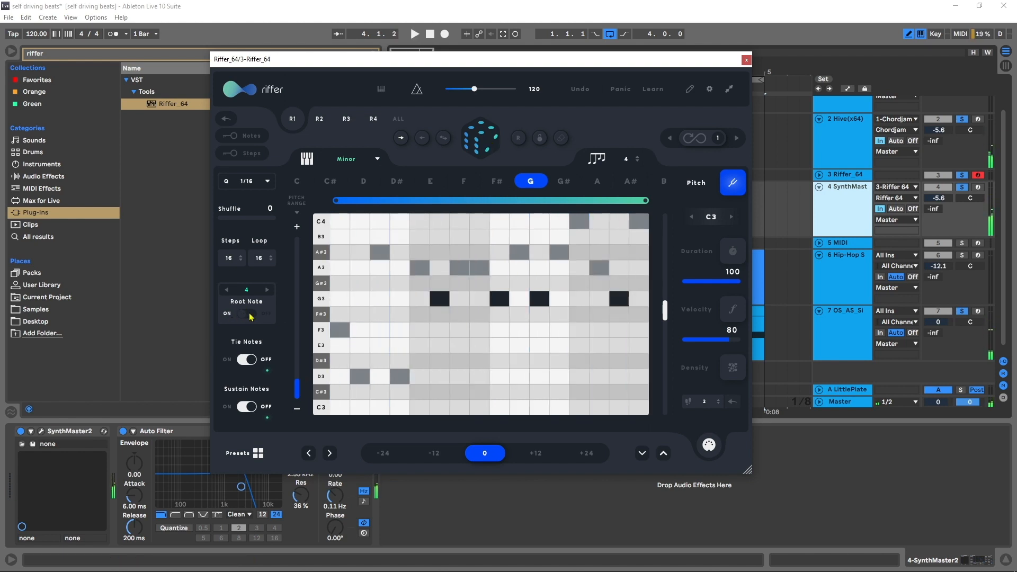
- Turn off Riffer's Root Note option and generate new random riffs, auditioning them during playback
{"action": "left_click", "coordinate": [250, 315]}
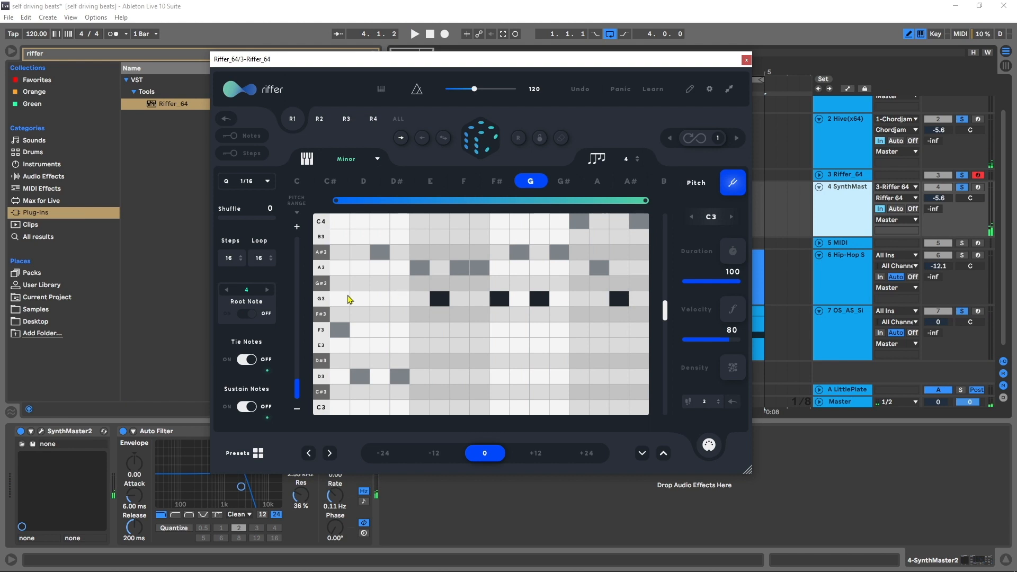
{"action": "left_click", "coordinate": [491, 142]}
{"action": "key", "text": "space"}
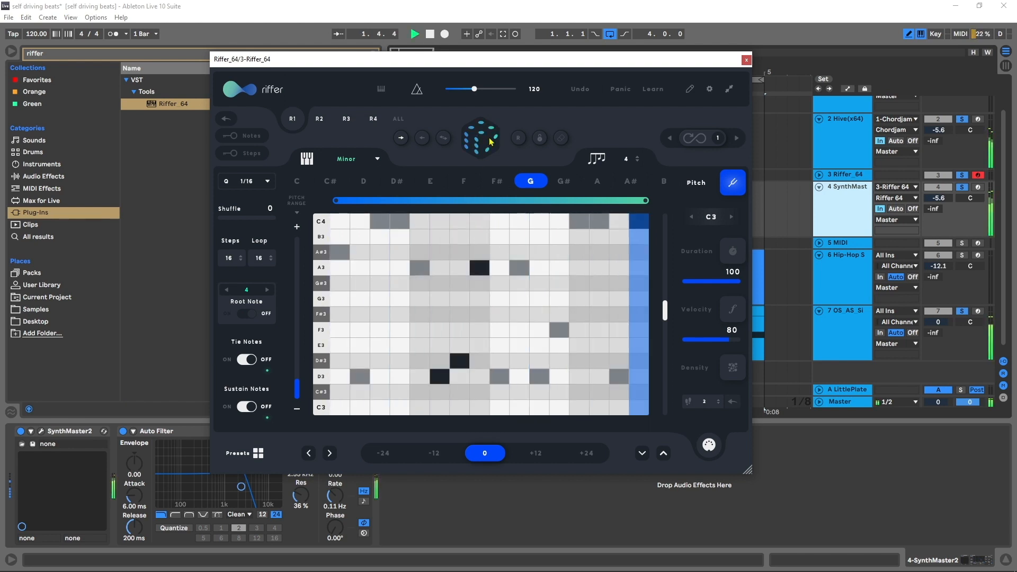
{"action": "left_click", "coordinate": [491, 142]}
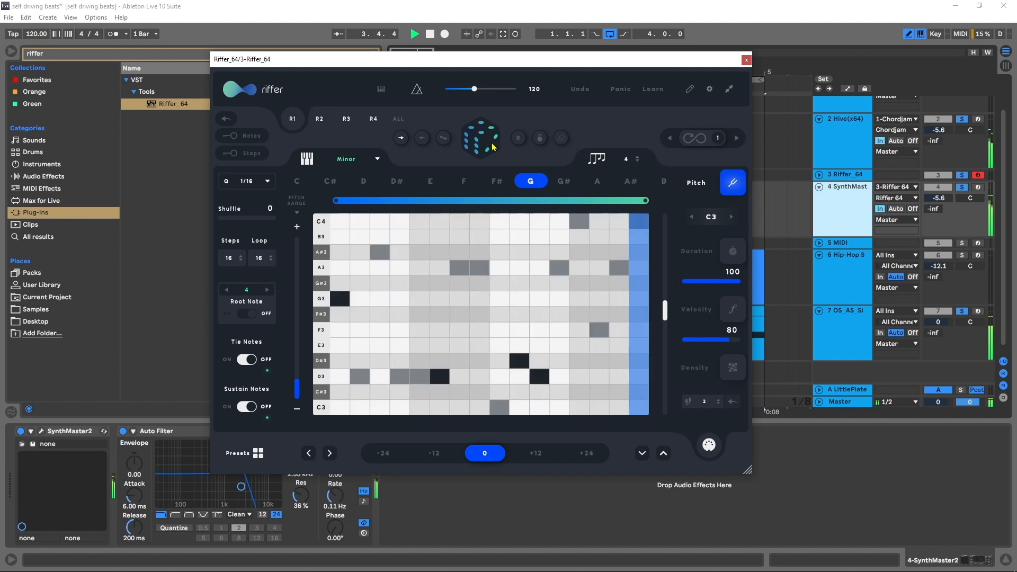
{"action": "key", "text": "space"}
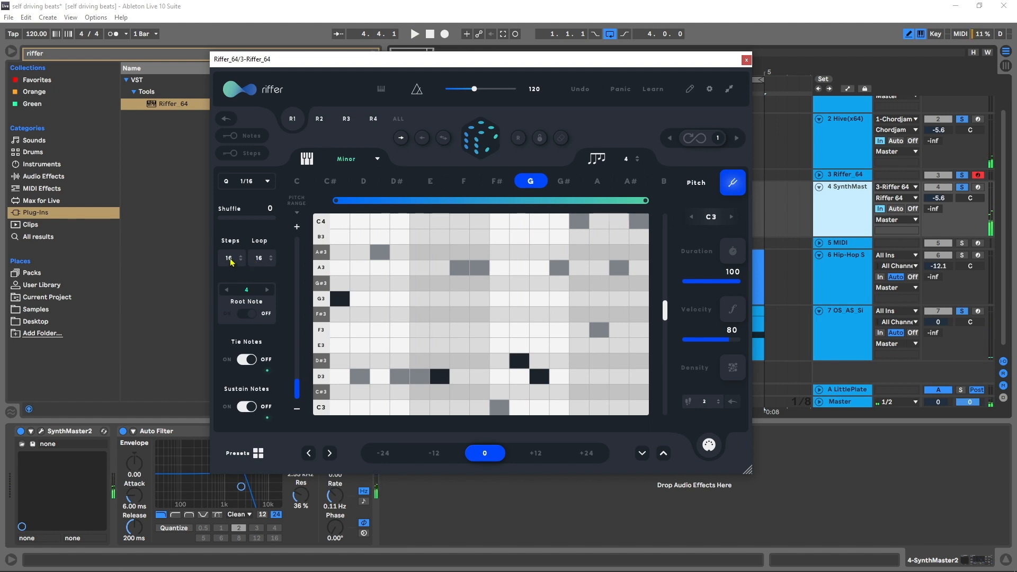
- Extend Riffer's sequence to 32 steps with a 32-step loop, and set the number of notes to 6
{"action": "key", "text": "Return"}
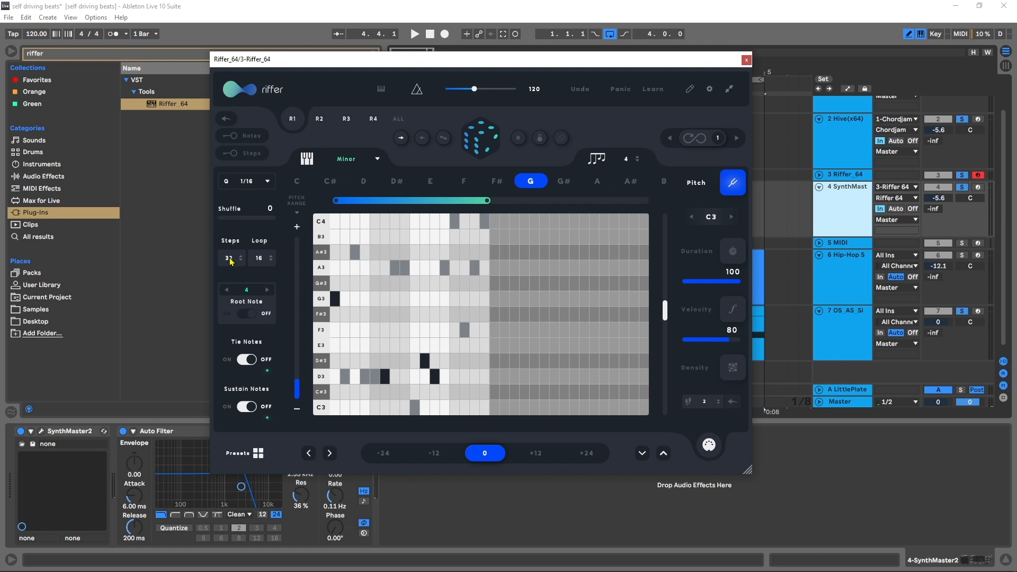
{"action": "left_click_drag", "start_coordinate": [487, 200], "coordinate": [641, 199]}
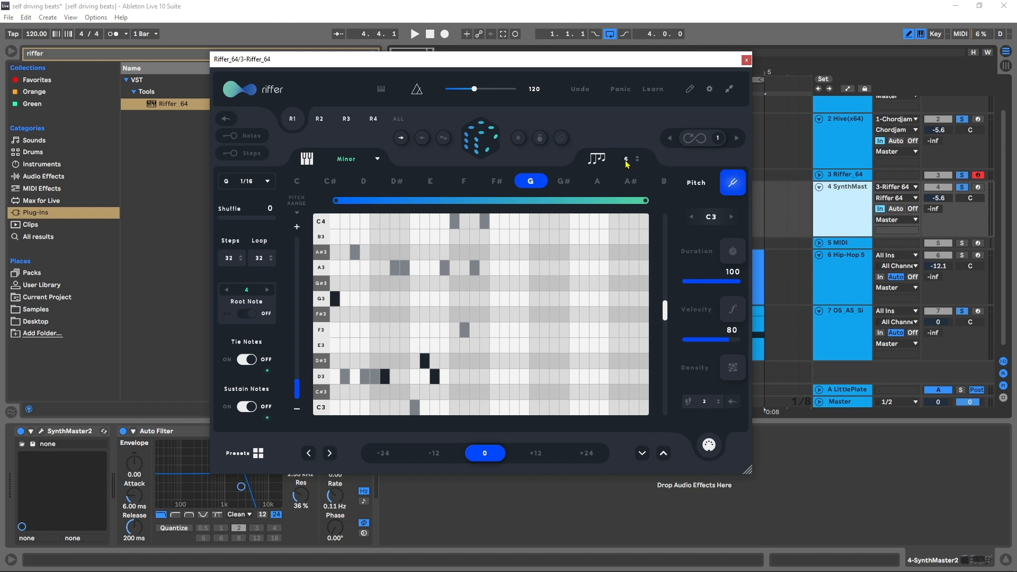
- Generate a random riff over the extended sequence, audition it, and randomize the riff once more
{"action": "left_click", "coordinate": [481, 134]}
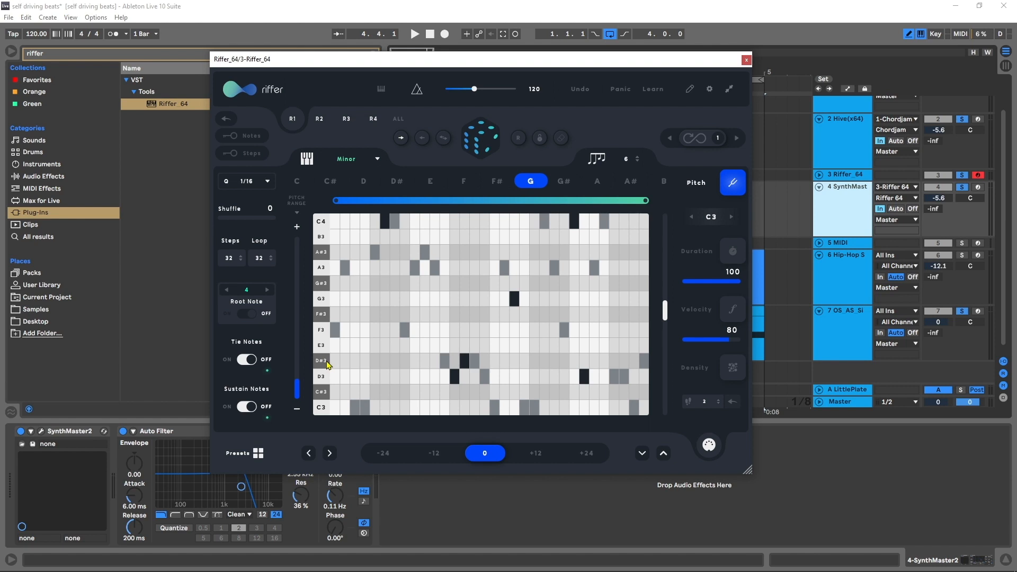
{"action": "key", "text": "space"}
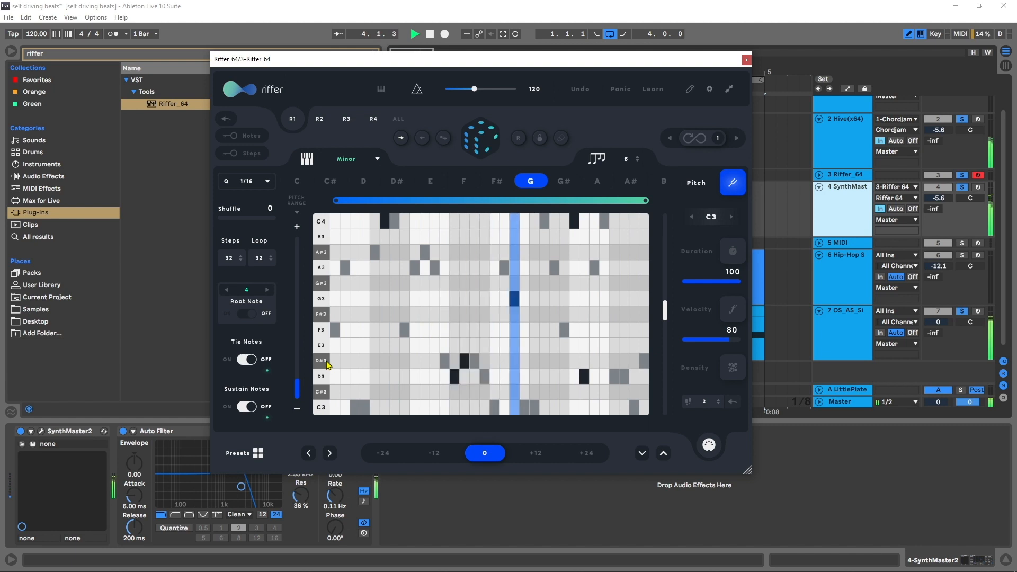
{"action": "key", "text": "space"}
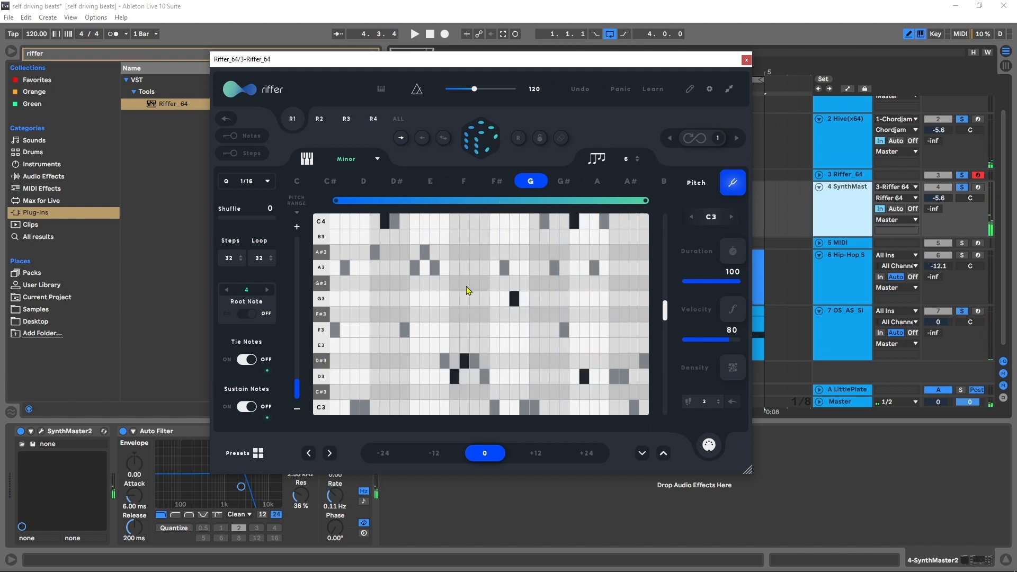
{"action": "left_click", "coordinate": [470, 148]}
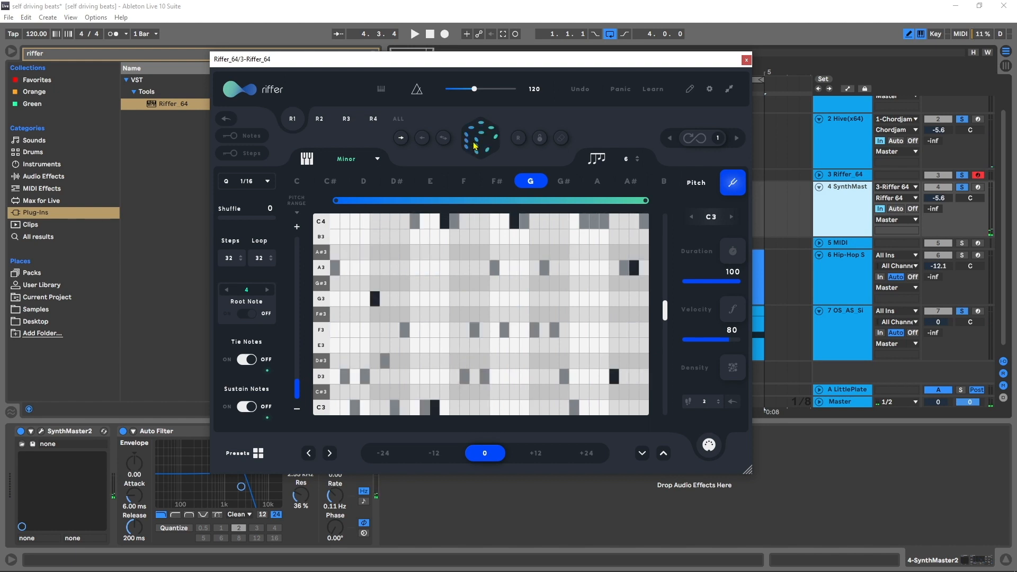
- Turn on Riffer's infinite randomization with a repeat value of 1 and audition the automatically changing riffs
{"action": "left_click", "coordinate": [697, 144]}
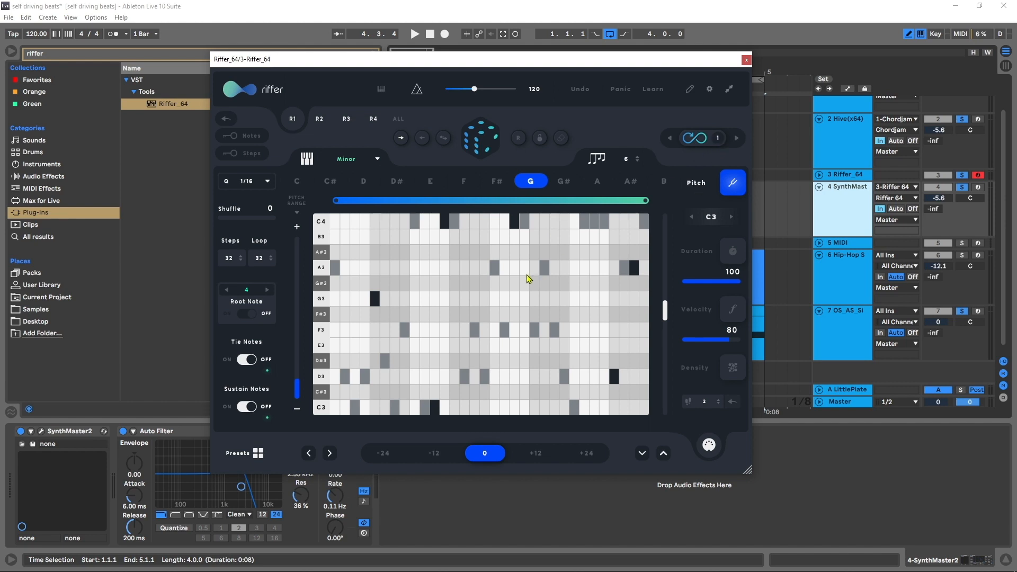
{"action": "key", "text": "space"}
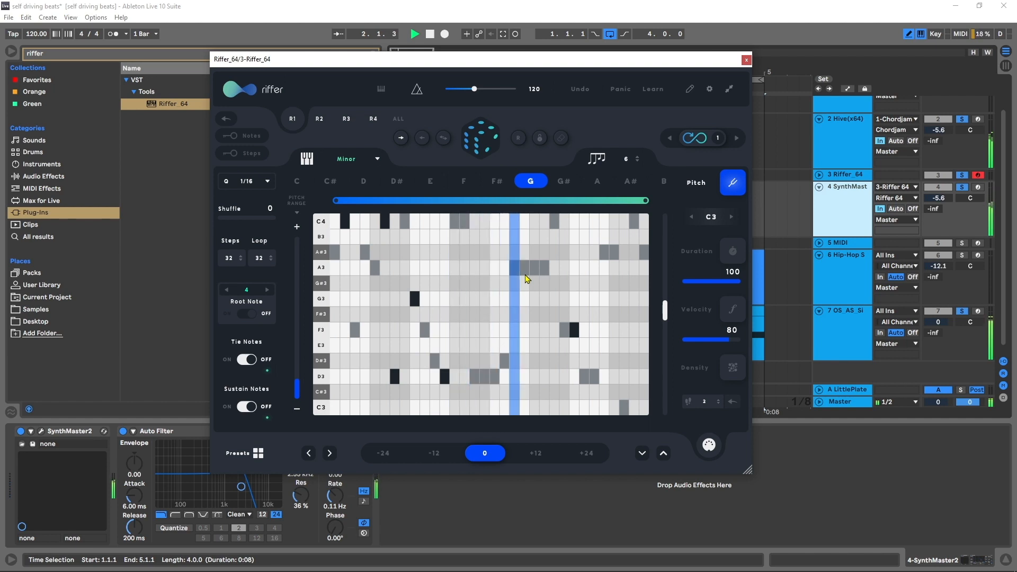
{"action": "key", "text": "space"}
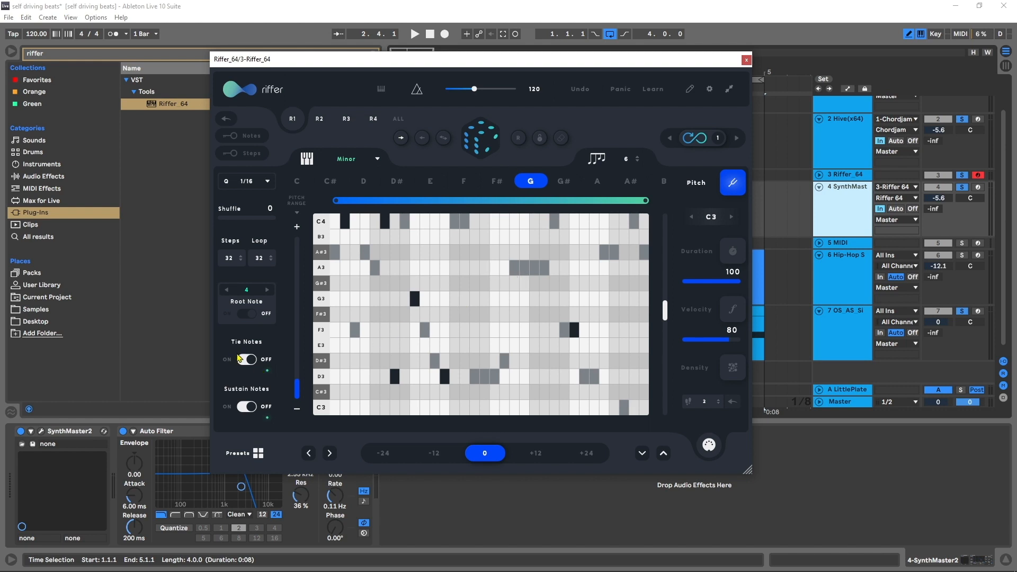
- Turn on Riffer's Sustain Notes option and audition the evolving riffs with the chords and drums
{"action": "left_click", "coordinate": [245, 409]}
{"action": "key", "text": "space"}
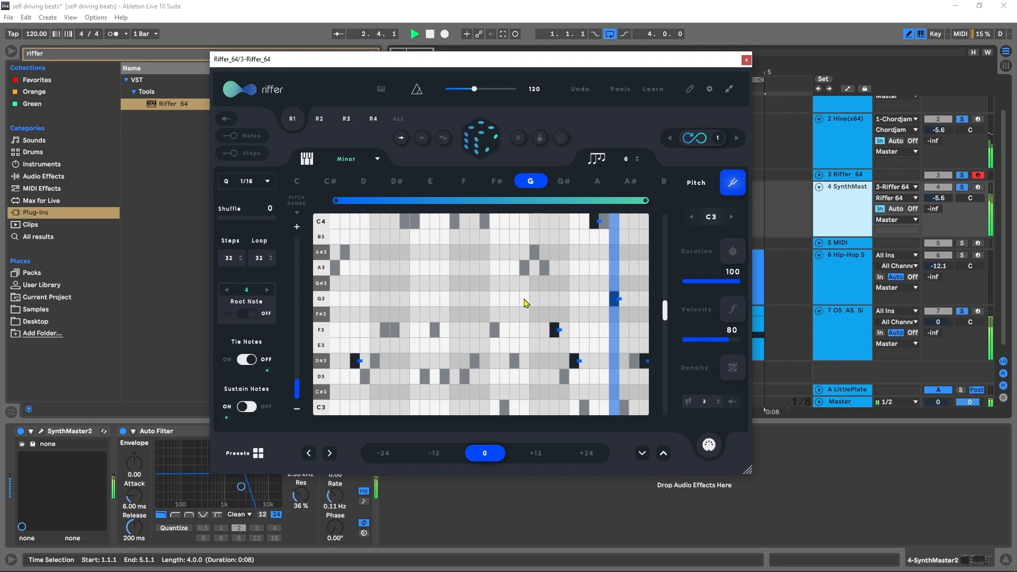
{"action": "key", "text": "space"}
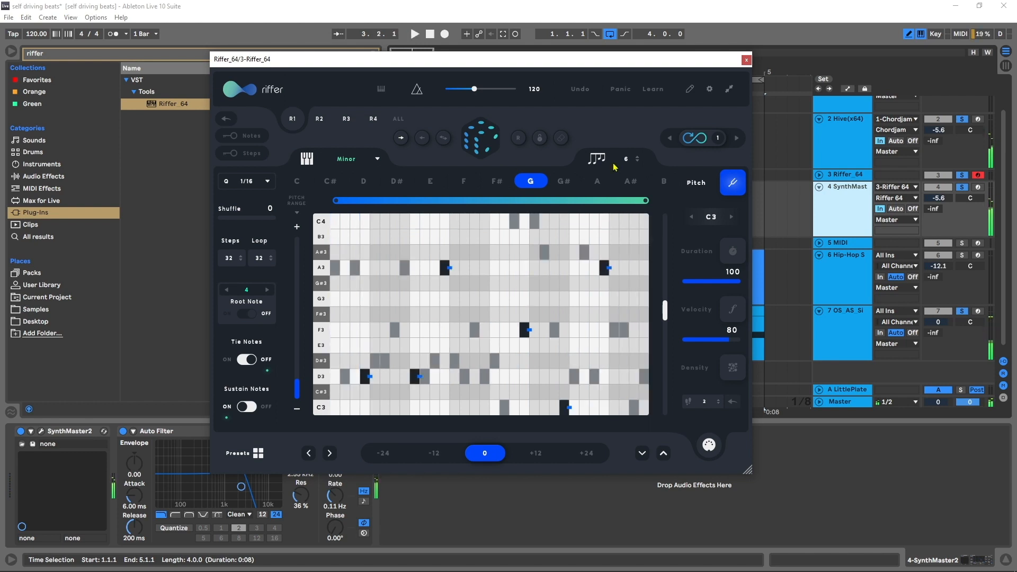
- Turn off Riffer's infinite randomization, audition the riff during playback, and close the Riffer window
{"action": "key", "text": "space"}
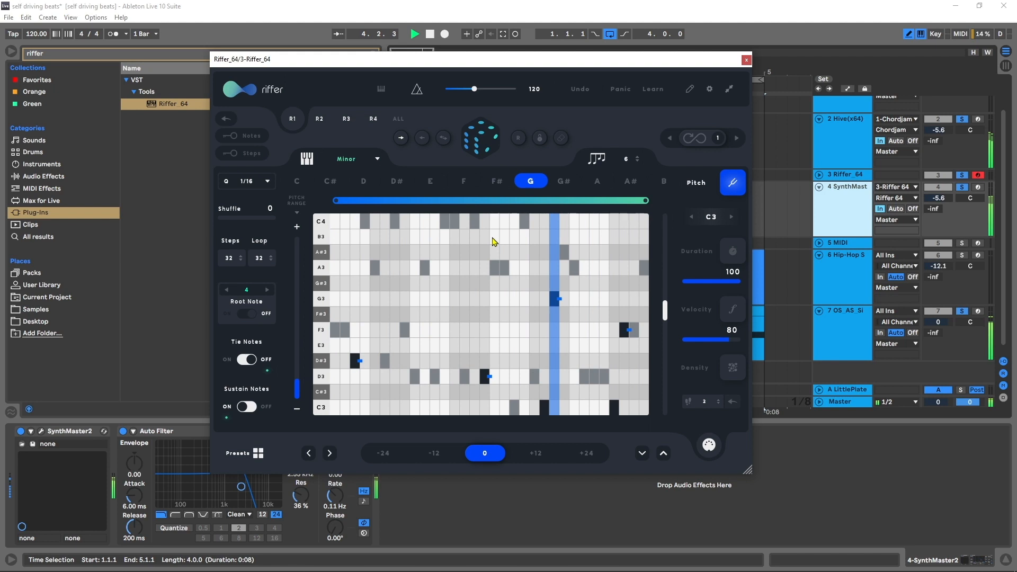
{"action": "key", "text": "space"}
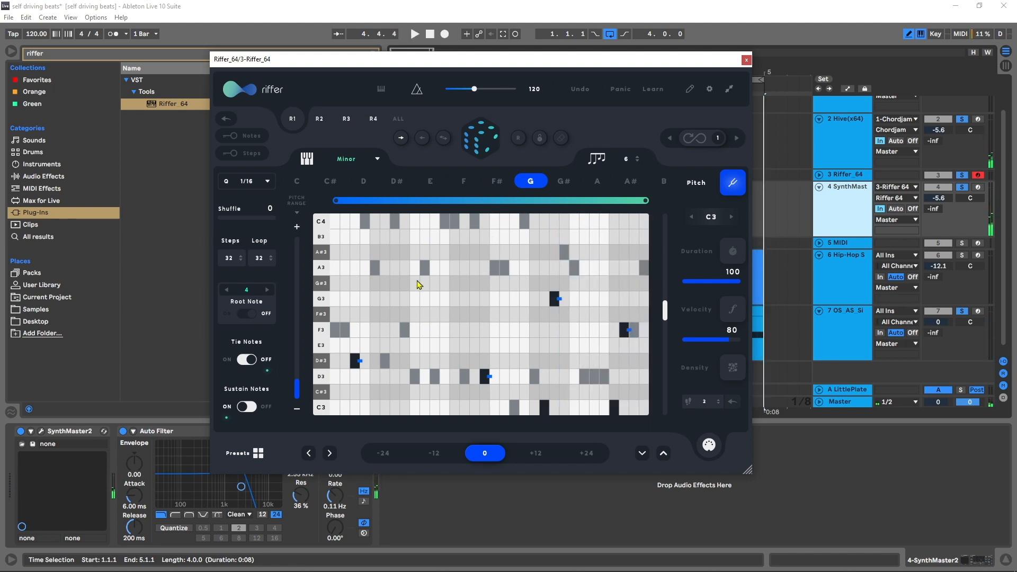
{"action": "left_click", "coordinate": [746, 60]}
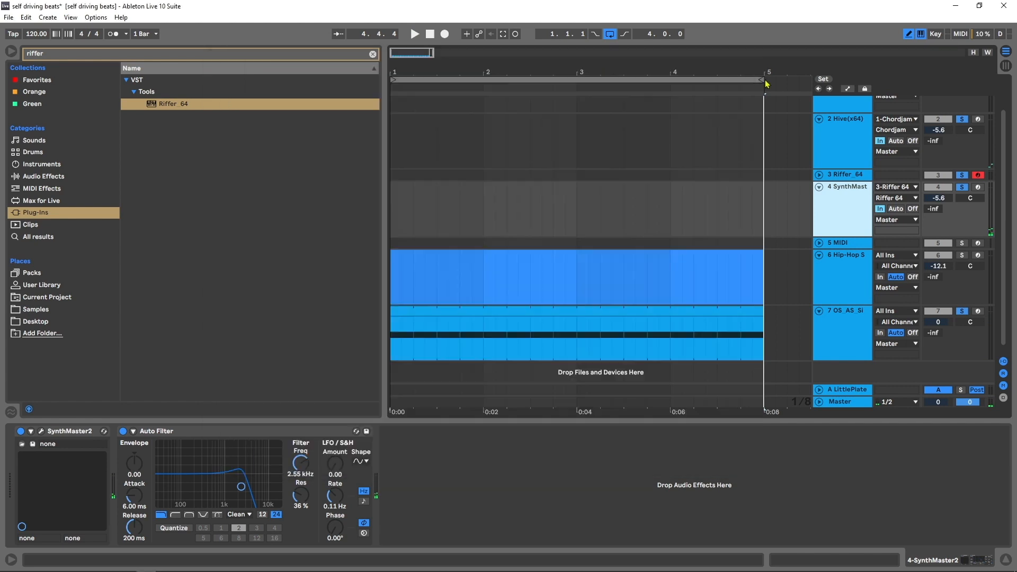
- Find Playbeat_64 in the plug-ins, load it on the empty MIDI track 5, and open its plug-in window
{"action": "left_click", "coordinate": [880, 245]}
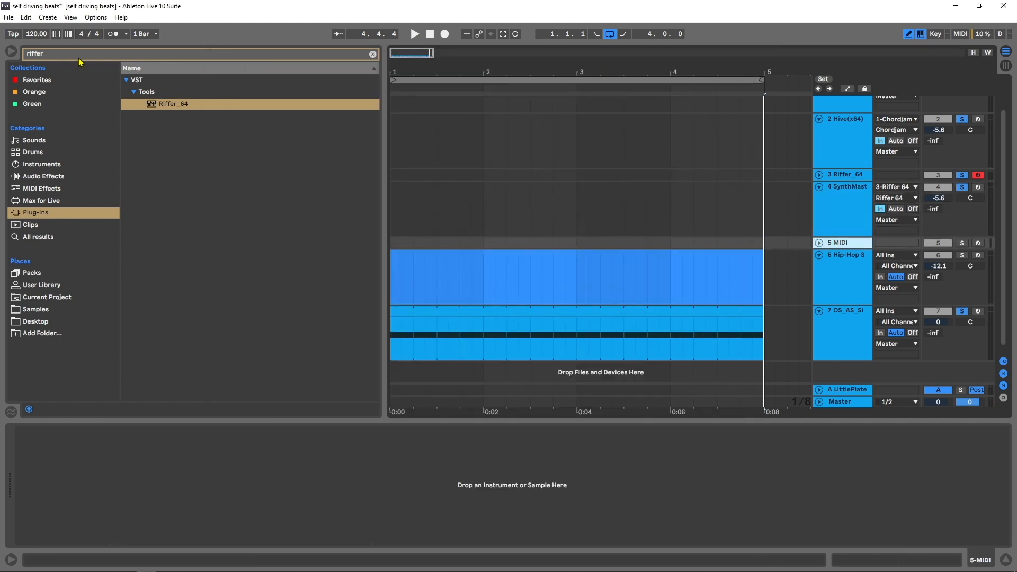
{"action": "key", "text": "ctrl+f"}
{"action": "type", "text": "playb"}
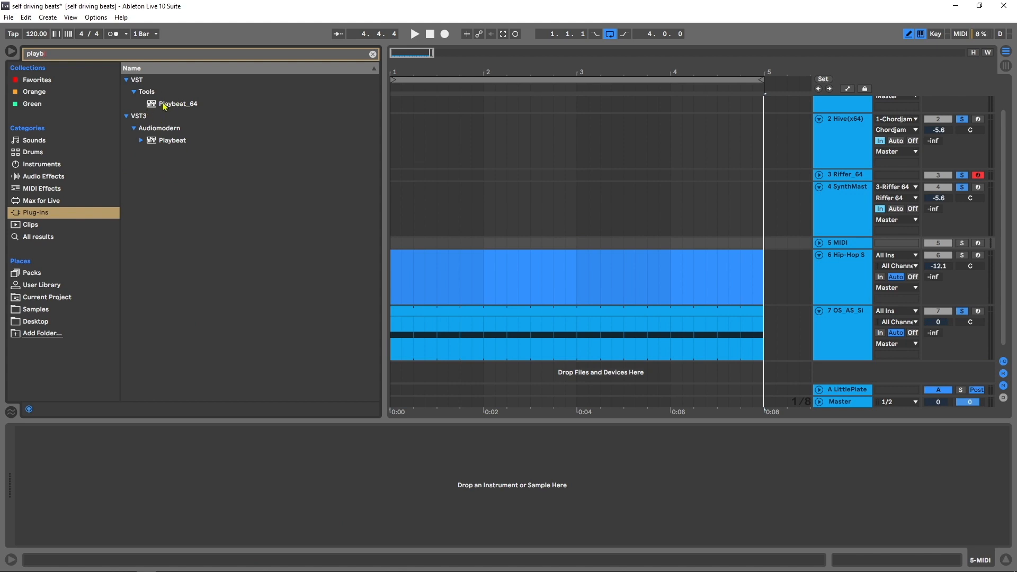
{"action": "left_click_drag", "start_coordinate": [163, 106], "coordinate": [734, 240]}
{"action": "left_click_drag", "start_coordinate": [835, 240], "coordinate": [836, 244]}
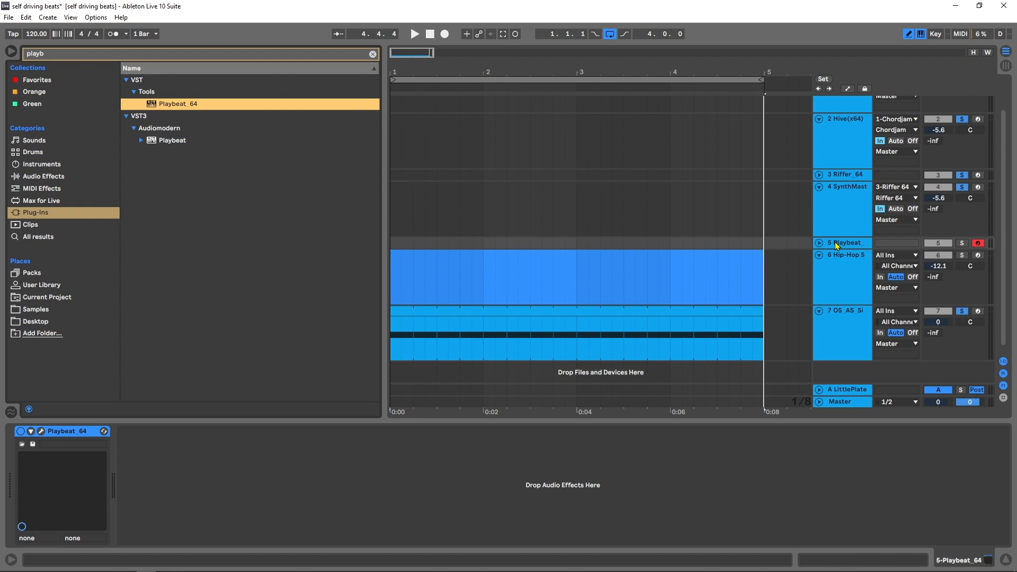
{"action": "left_click", "coordinate": [40, 431]}
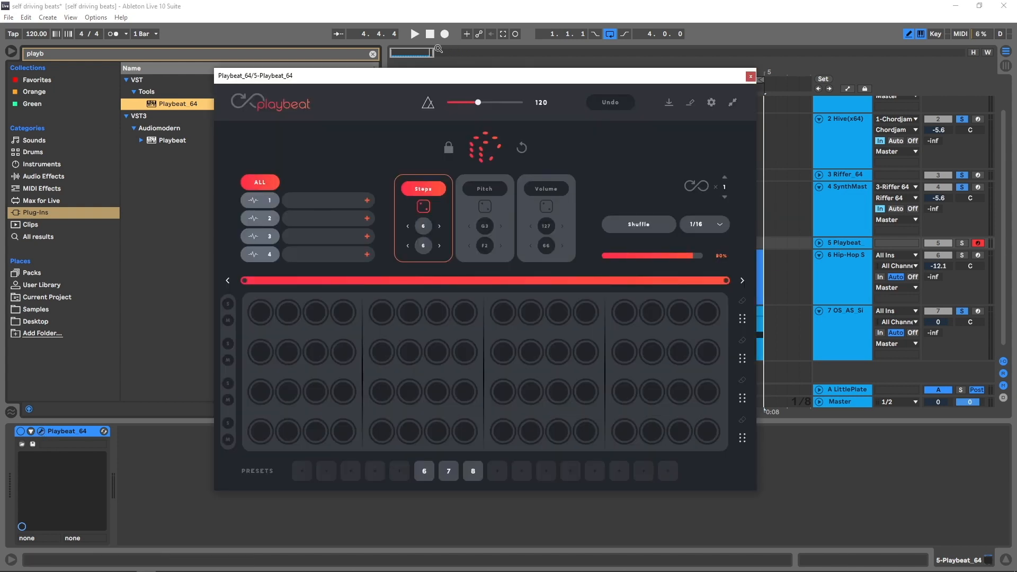
{"action": "left_click_drag", "start_coordinate": [370, 82], "coordinate": [434, 89]}
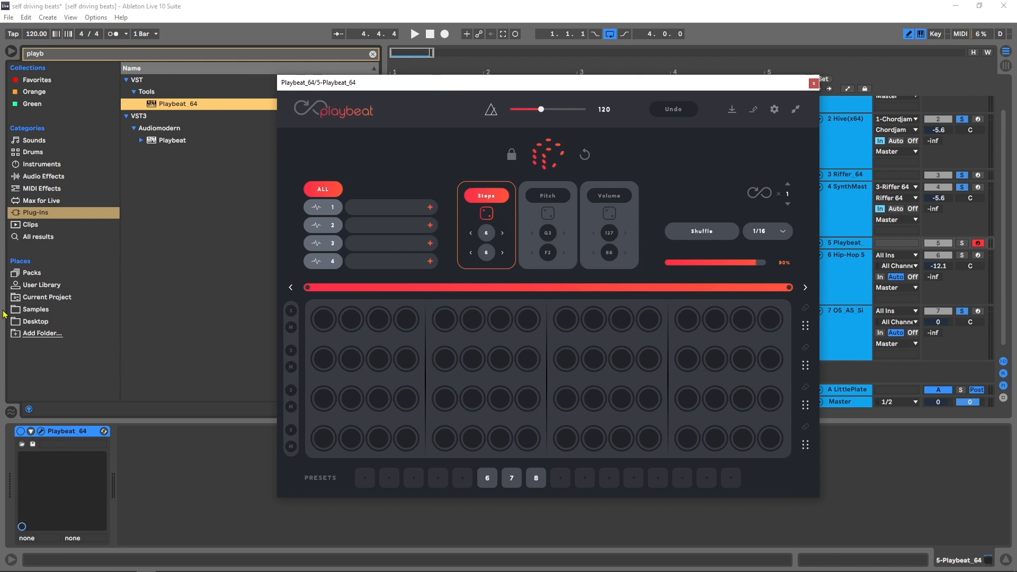
- Clear the browser search and open the Samples folders Origin Sound, Lovesick_Origin_Sound, Drum Hits and Perc beside the Playbeat window
{"action": "left_click", "coordinate": [24, 309]}
{"action": "left_click", "coordinate": [373, 54]}
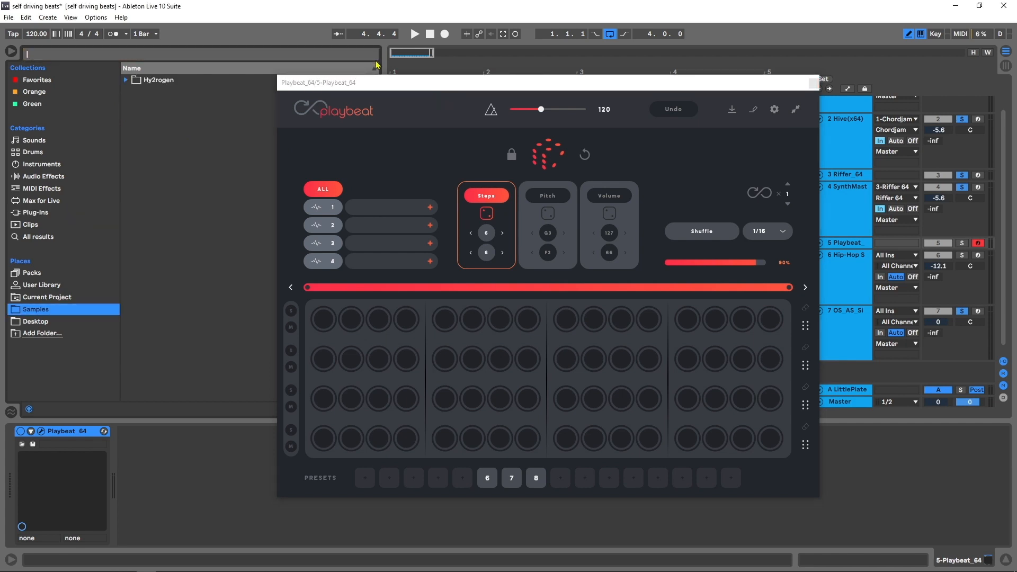
{"action": "left_click_drag", "start_coordinate": [367, 87], "coordinate": [460, 105]}
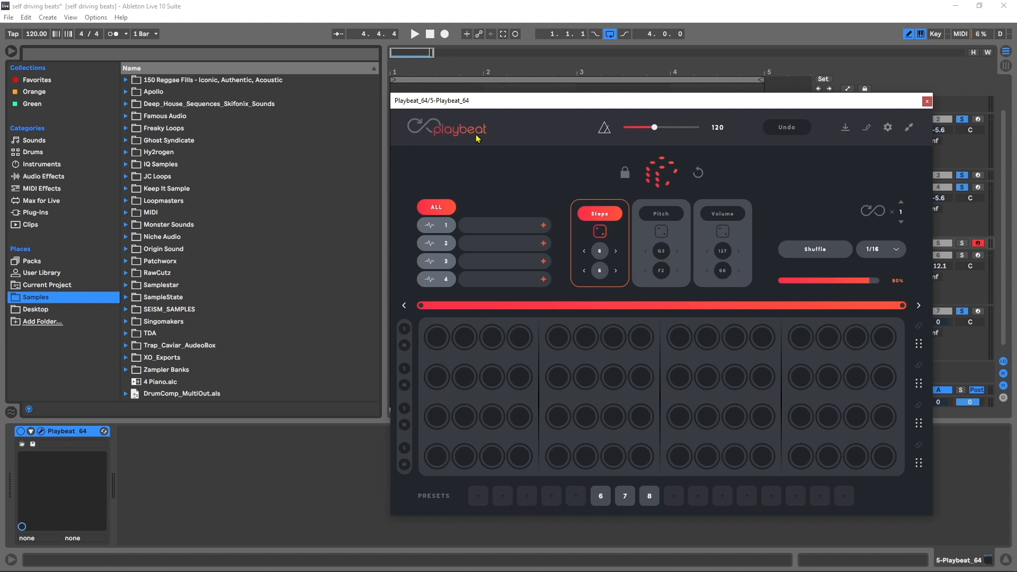
{"action": "left_click", "coordinate": [127, 249]}
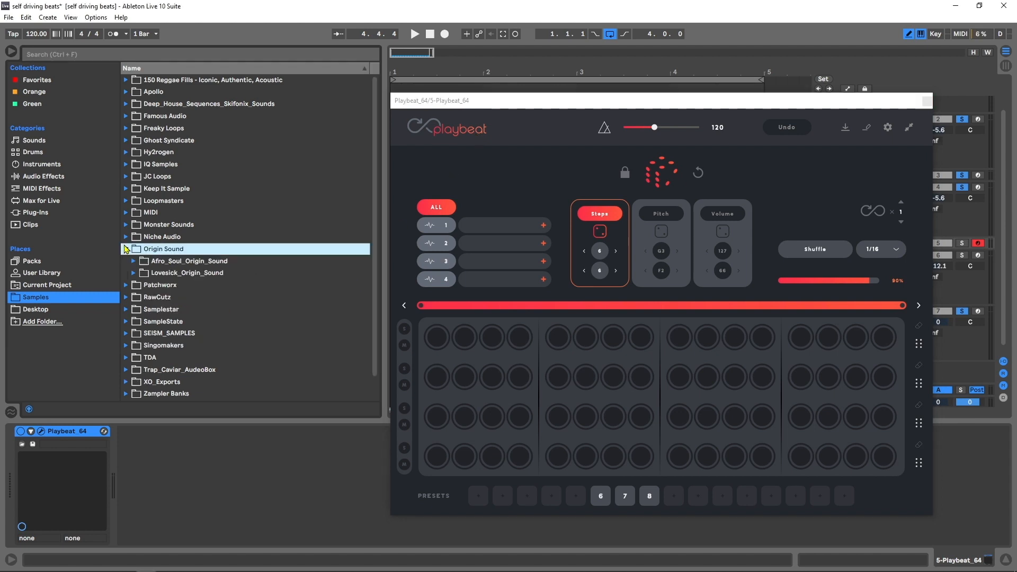
{"action": "left_click", "coordinate": [146, 273]}
{"action": "left_click", "coordinate": [147, 298]}
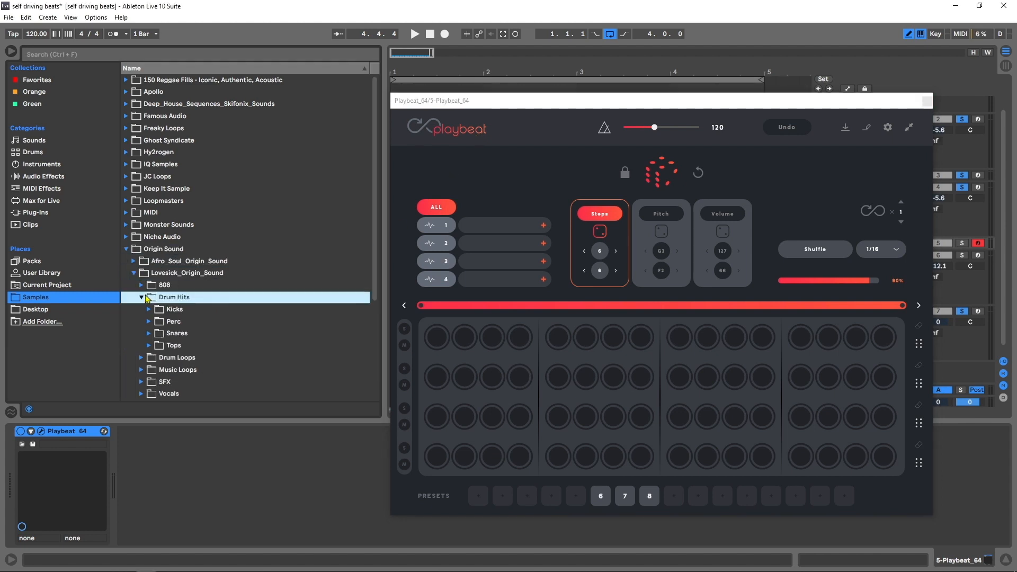
{"action": "left_click", "coordinate": [157, 322]}
- Audition the first Lovesick percussion samples and load OS_LS_Bongo Flat into Playbeat slot 1 and OS_LS_Bongo Raw into slot 2
{"action": "left_click", "coordinate": [189, 337]}
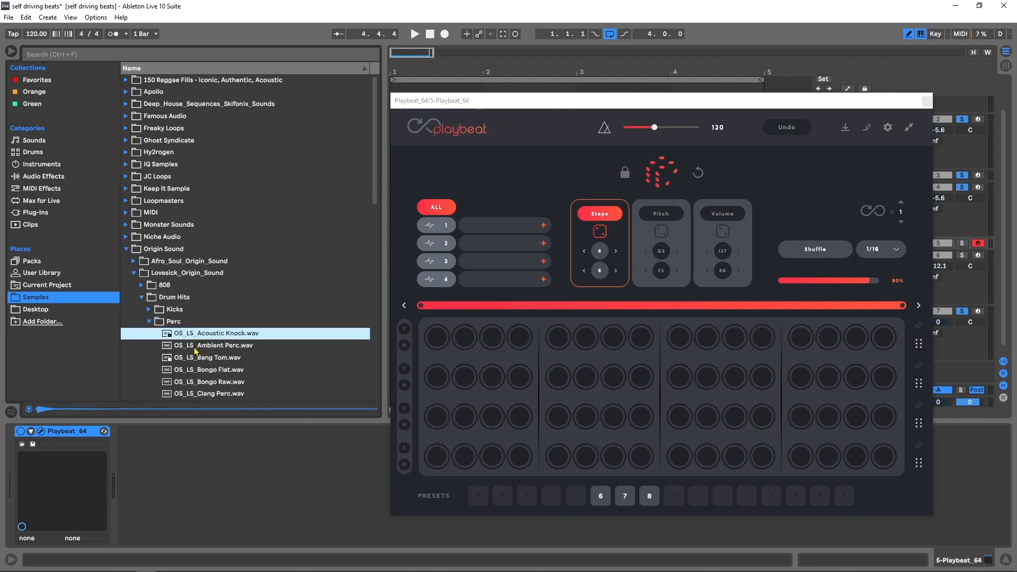
{"action": "left_click", "coordinate": [194, 348]}
{"action": "left_click", "coordinate": [194, 357]}
{"action": "left_click", "coordinate": [194, 366]}
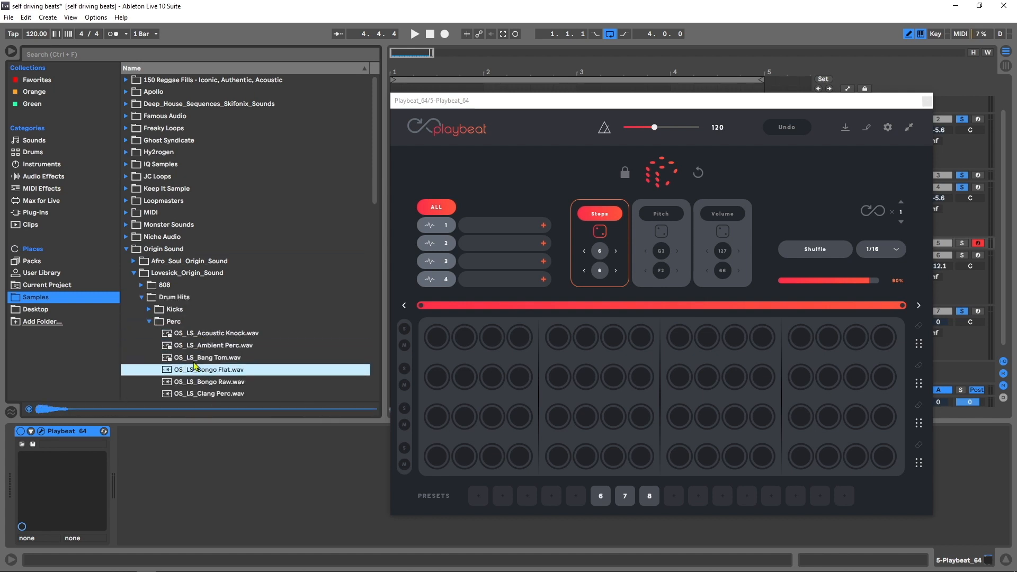
{"action": "scroll", "coordinate": [211, 355], "scroll_direction": "down", "scroll_amount": 2}
{"action": "left_click_drag", "start_coordinate": [208, 337], "coordinate": [495, 229]}
{"action": "left_click", "coordinate": [215, 347]}
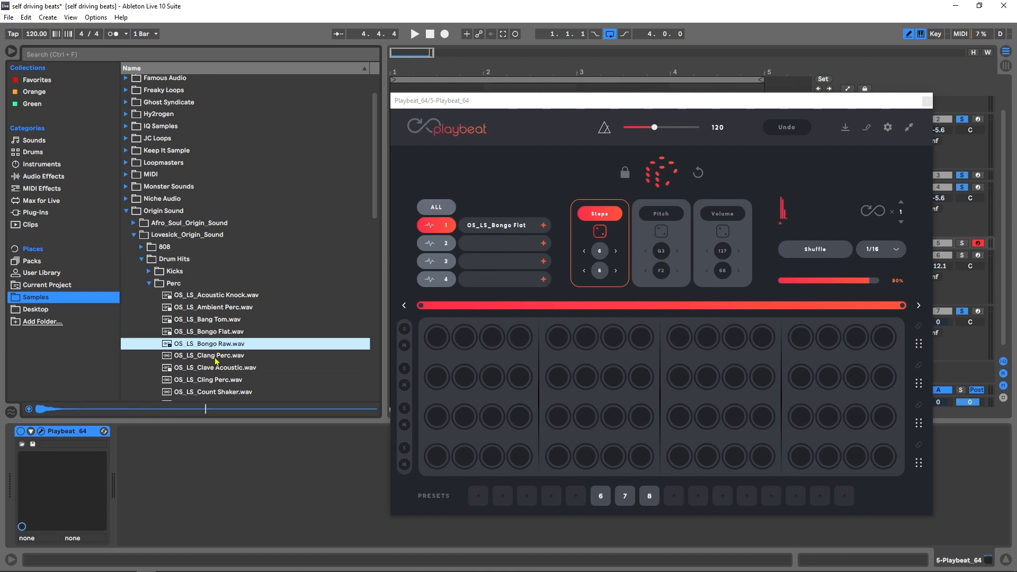
{"action": "left_click_drag", "start_coordinate": [214, 345], "coordinate": [499, 244]}
- Preview further Lovesick percussion samples from Clang Perc to Ding Perc and load OS_LS_Count Shaker into Playbeat slot 3
{"action": "left_click", "coordinate": [205, 358]}
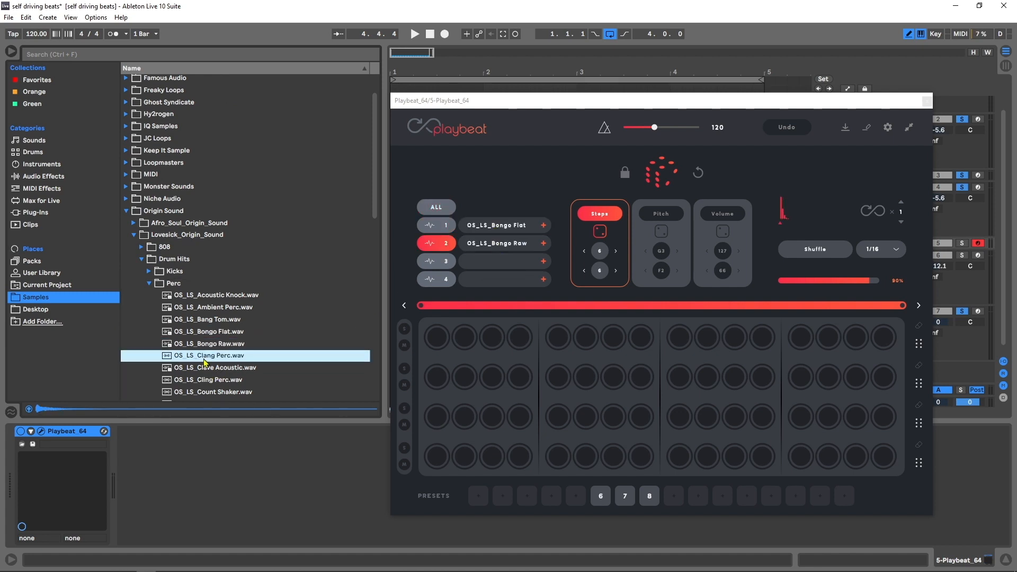
{"action": "left_click", "coordinate": [212, 367]}
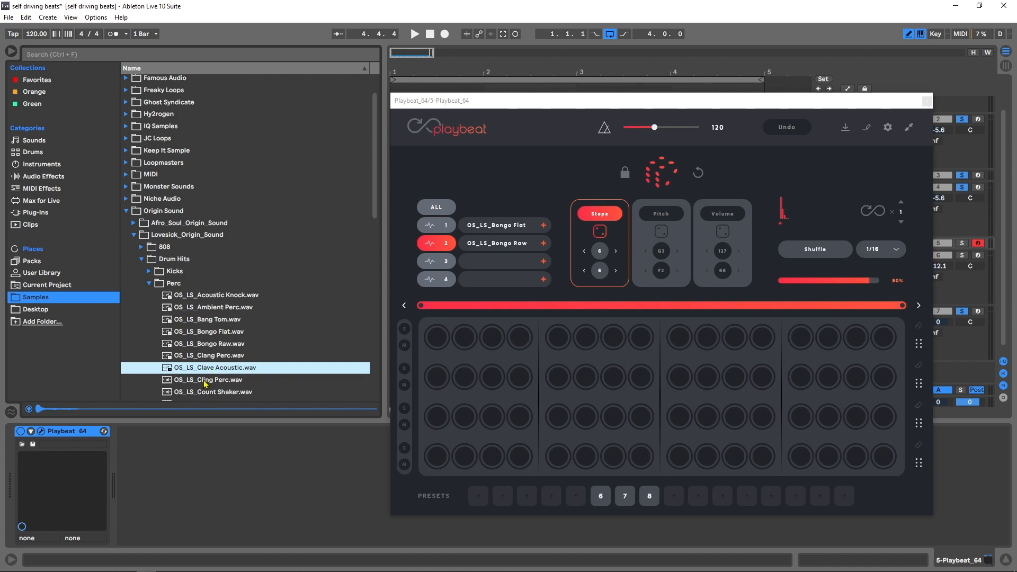
{"action": "left_click", "coordinate": [206, 381]}
{"action": "scroll", "coordinate": [205, 384], "scroll_direction": "down", "scroll_amount": 1}
{"action": "left_click", "coordinate": [223, 366]}
{"action": "scroll", "coordinate": [217, 361], "scroll_direction": "down", "scroll_amount": 1}
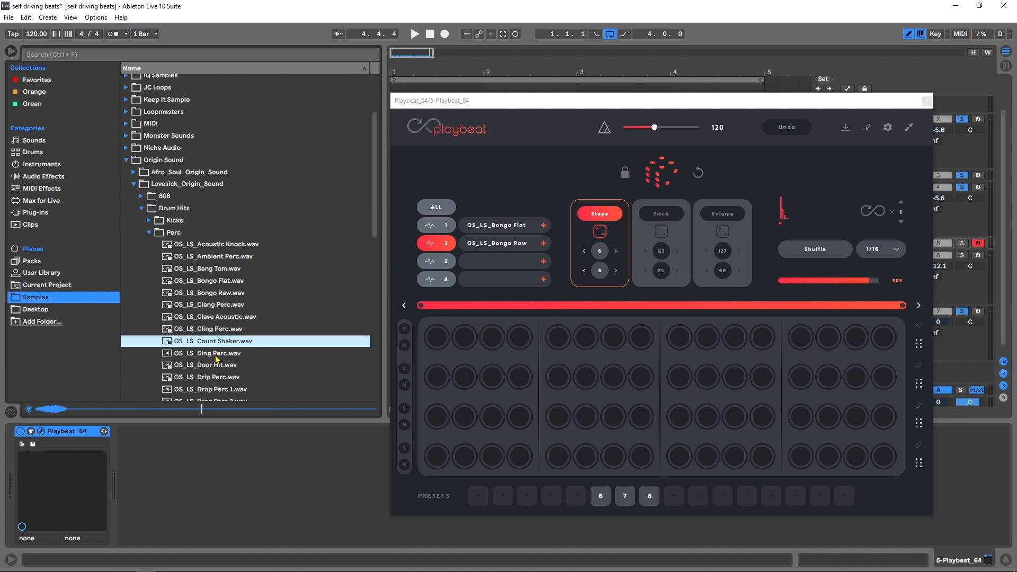
{"action": "left_click", "coordinate": [216, 357]}
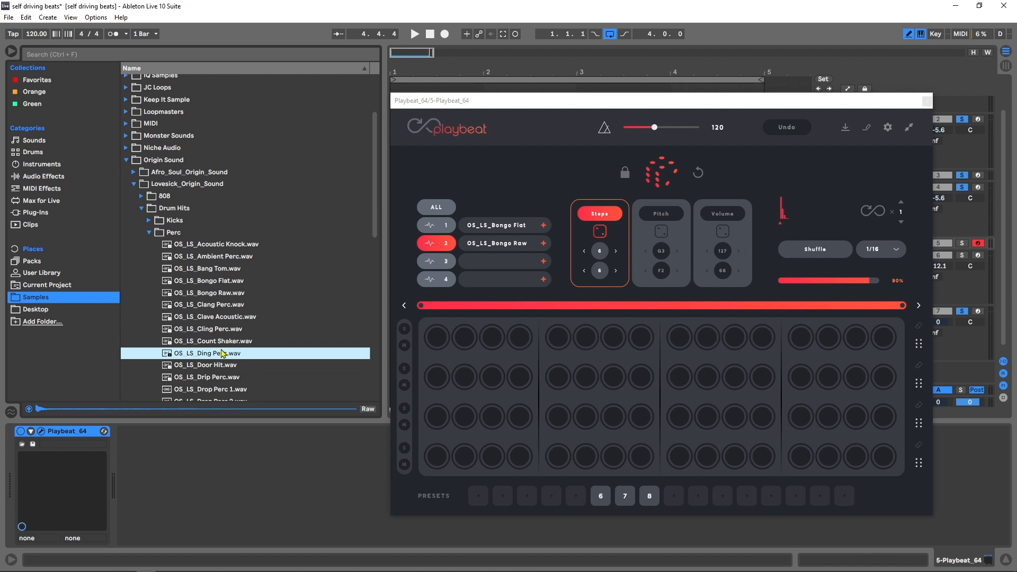
{"action": "left_click_drag", "start_coordinate": [219, 343], "coordinate": [454, 265]}
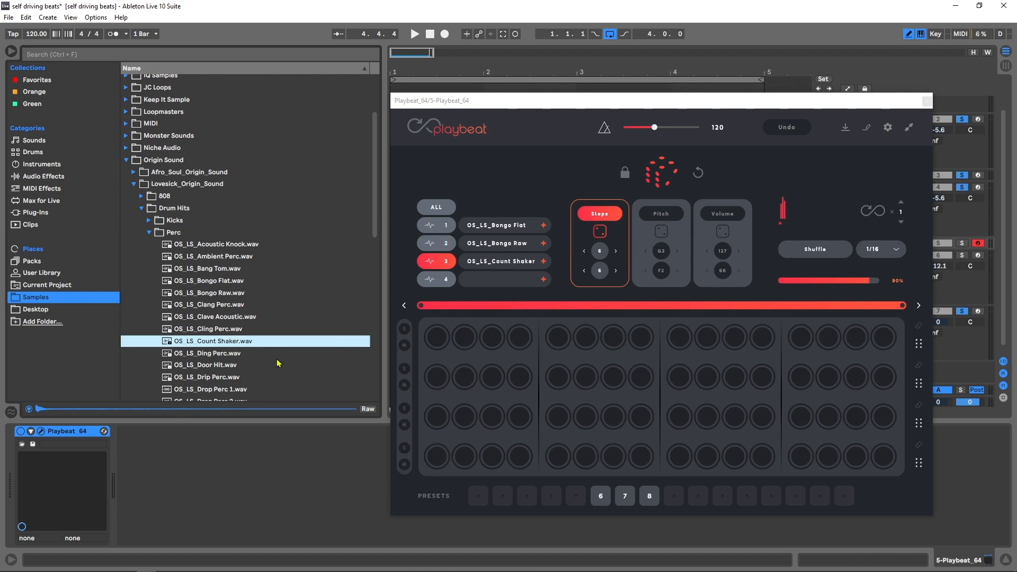
- Preview OS_LS_Drip Perc and load it into Playbeat slot 4
{"action": "left_click", "coordinate": [207, 378]}
{"action": "scroll", "coordinate": [210, 378], "scroll_direction": "down", "scroll_amount": 2}
{"action": "left_click_drag", "start_coordinate": [207, 333], "coordinate": [506, 279]}
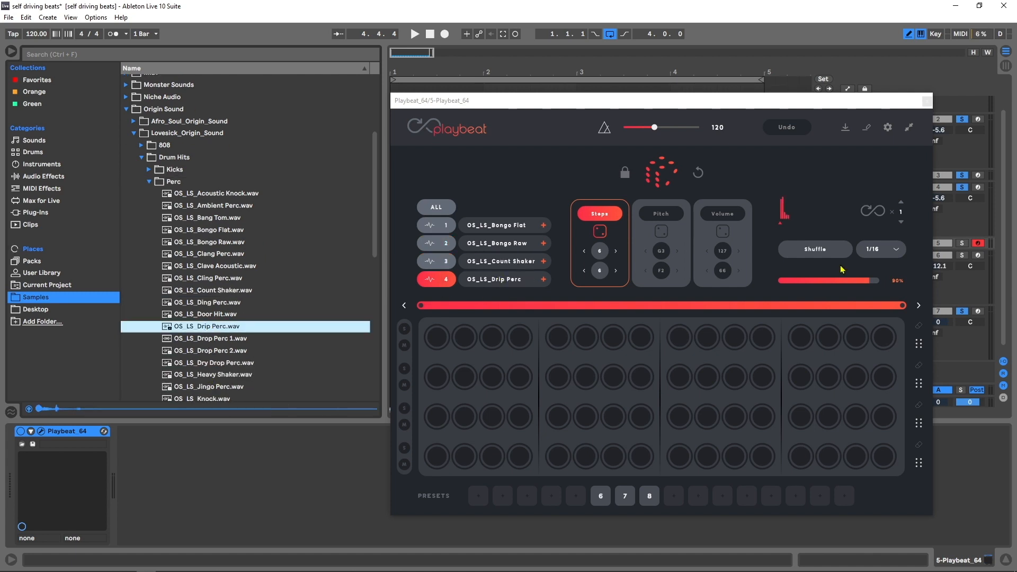
- Select all Playbeat slots, set the Steps range values to 4 and 3, and randomize the step patterns
{"action": "left_click", "coordinate": [669, 174]}
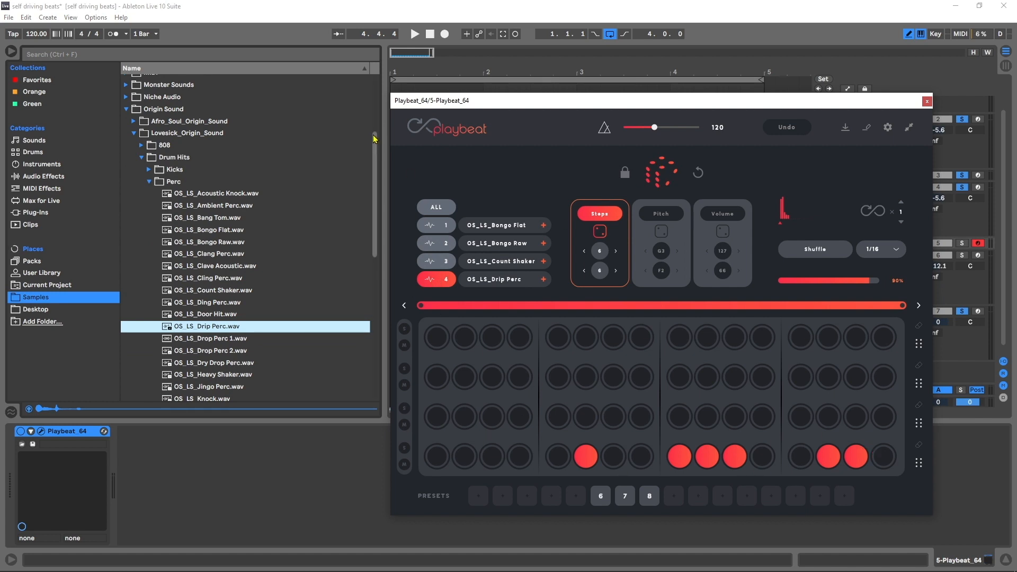
{"action": "left_click", "coordinate": [437, 208]}
{"action": "left_click", "coordinate": [662, 172]}
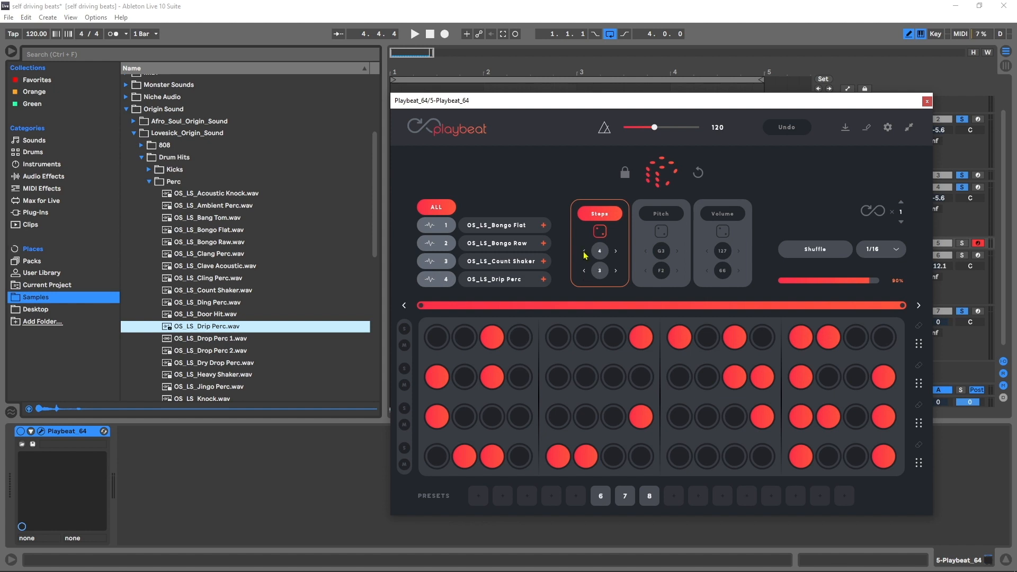
{"action": "left_click", "coordinate": [655, 174]}
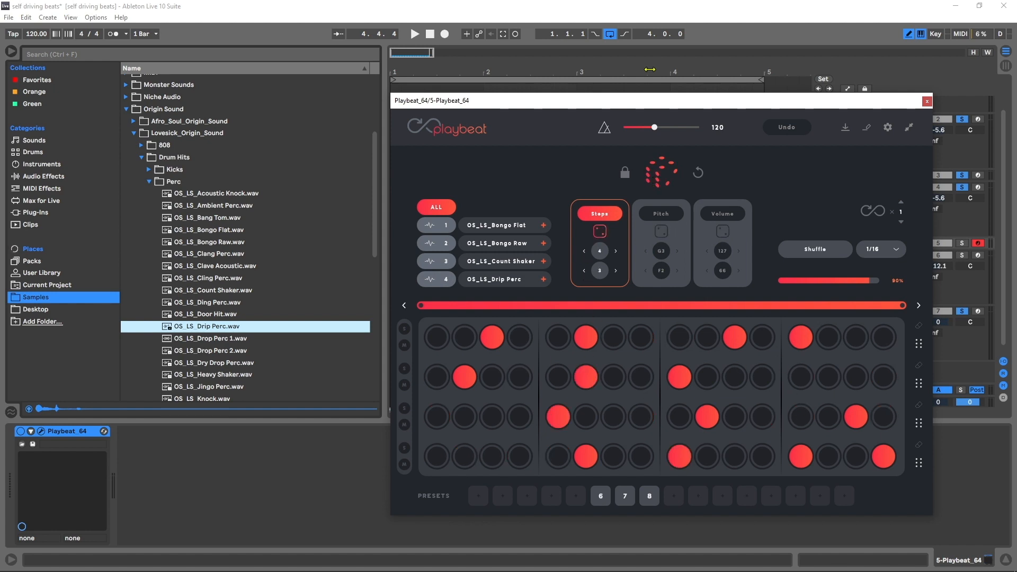
- Solo the Playbeat track, audition its random pattern during playback, and move the plug-in window clear of the sample browser
{"action": "left_click_drag", "start_coordinate": [672, 107], "coordinate": [484, 83]}
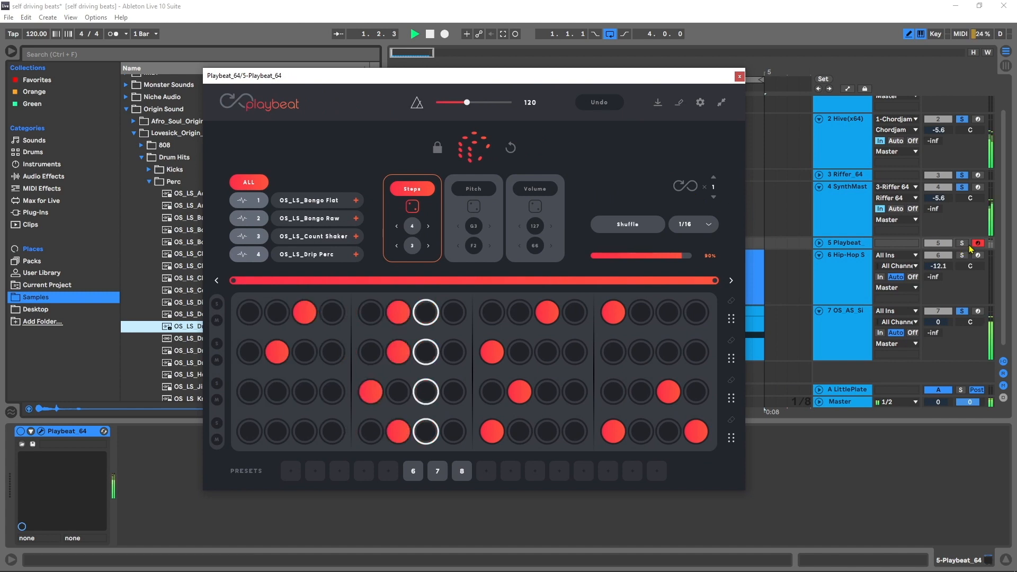
{"action": "left_click", "coordinate": [937, 252]}
{"action": "key", "text": "space"}
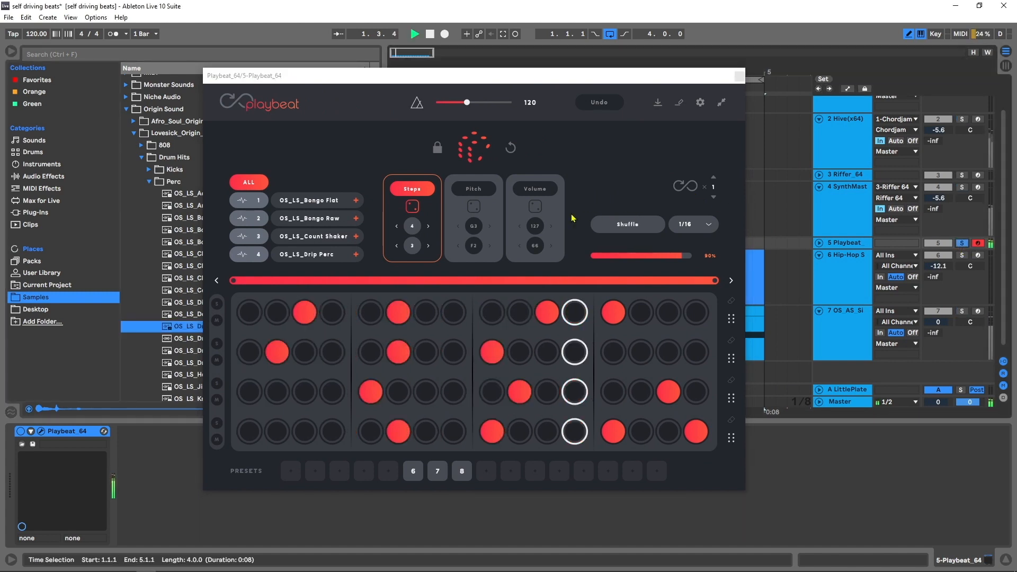
{"action": "left_click", "coordinate": [545, 72]}
{"action": "left_click_drag", "start_coordinate": [546, 71], "coordinate": [711, 59]}
{"action": "key", "text": "space"}
- Audition the remaining Lovesick percussion samples, including One Shaker, Pop Shaker and Screech Perc
{"action": "left_click", "coordinate": [213, 374]}
{"action": "scroll", "coordinate": [212, 374], "scroll_direction": "down", "scroll_amount": 1}
{"action": "left_click", "coordinate": [212, 374]}
{"action": "scroll", "coordinate": [212, 374], "scroll_direction": "down", "scroll_amount": 1}
{"action": "left_click", "coordinate": [199, 333]}
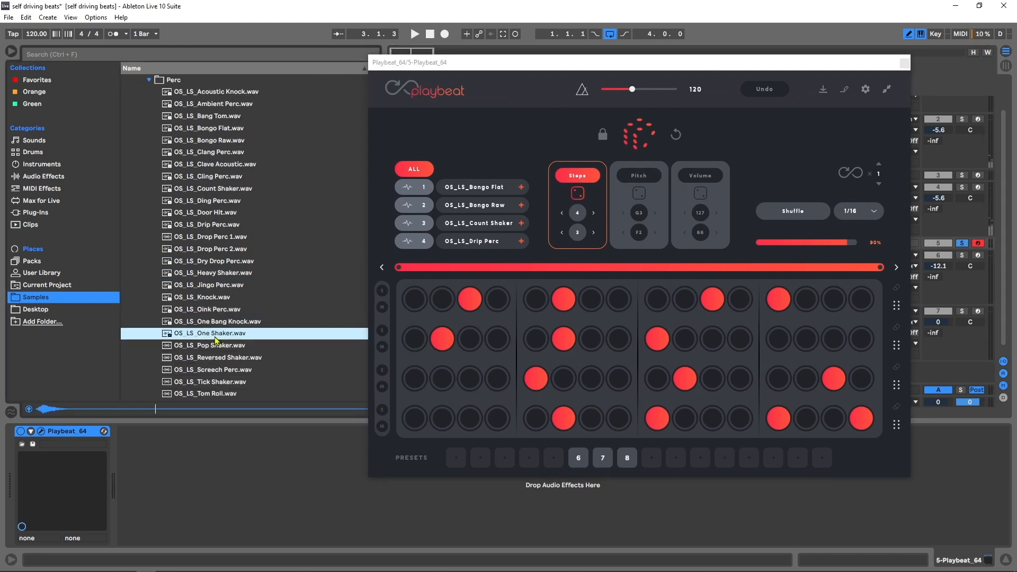
{"action": "left_click", "coordinate": [204, 345]}
{"action": "left_click", "coordinate": [196, 369]}
- In Afro_Soul_Origin_Sound's Perc folder, audition samples and load OS_AS_Bottle Perc into Playbeat slot 1 and OS_AS_Bongo Perc into slot 2
{"action": "scroll", "coordinate": [209, 345], "scroll_direction": "up", "scroll_amount": 5}
{"action": "left_click", "coordinate": [214, 310]}
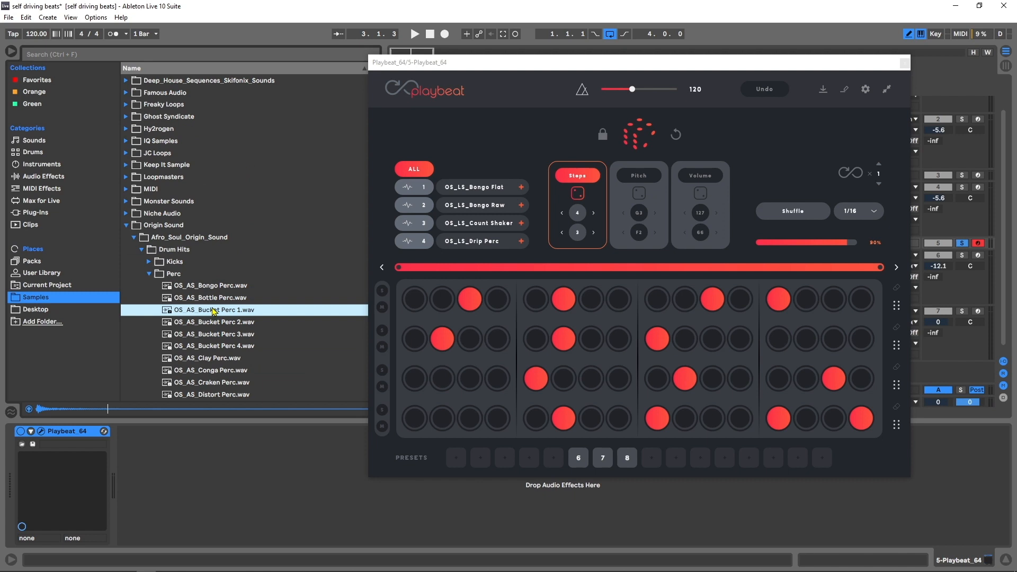
{"action": "left_click", "coordinate": [212, 296]}
{"action": "left_click_drag", "start_coordinate": [205, 296], "coordinate": [466, 187]}
{"action": "left_click", "coordinate": [192, 278]}
{"action": "left_click_drag", "start_coordinate": [206, 289], "coordinate": [480, 206]}
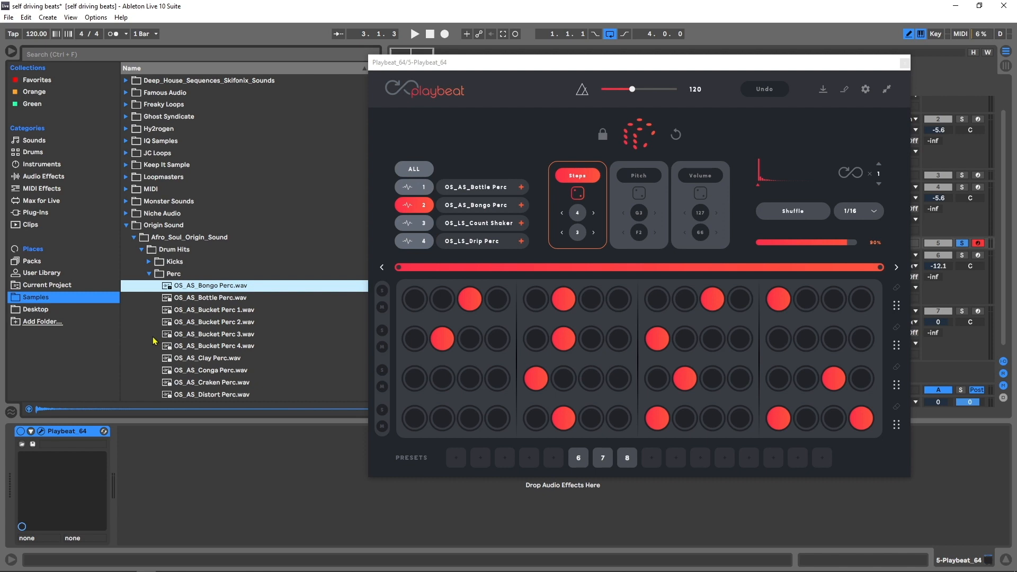
- Preview OS_AS_Clay Perc and load it into Playbeat slot 3 in place of the shaker
{"action": "left_click", "coordinate": [200, 358]}
{"action": "scroll", "coordinate": [204, 349], "scroll_direction": "down", "scroll_amount": 1}
{"action": "left_click_drag", "start_coordinate": [182, 337], "coordinate": [467, 233]}
- Audition further Afro Soul percussion samples and load OS_AS_Futbol Perc into Playbeat slot 4
{"action": "left_click", "coordinate": [196, 393]}
{"action": "scroll", "coordinate": [199, 394], "scroll_direction": "down", "scroll_amount": 2}
{"action": "left_click", "coordinate": [202, 358]}
{"action": "left_click", "coordinate": [199, 370]}
{"action": "left_click_drag", "start_coordinate": [198, 354], "coordinate": [490, 245]}
- Randomize the step pattern of Playbeat slot 4 and audition the percussion during playback
{"action": "left_click", "coordinate": [628, 140]}
{"action": "key", "text": "space"}
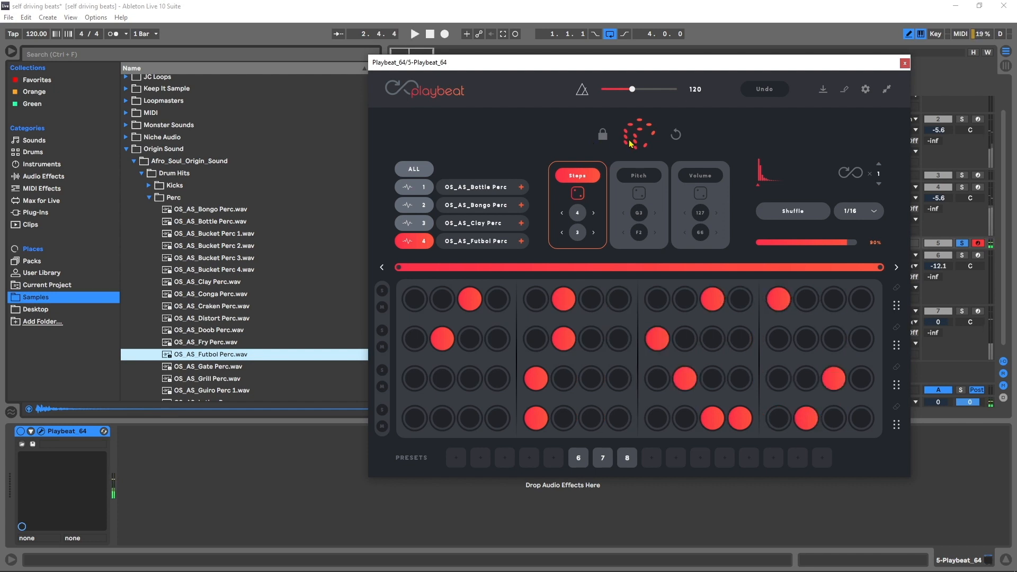
- Unsolo the Playbeat track and randomize the step patterns of all four Playbeat slots together during playback
{"action": "left_click", "coordinate": [962, 243]}
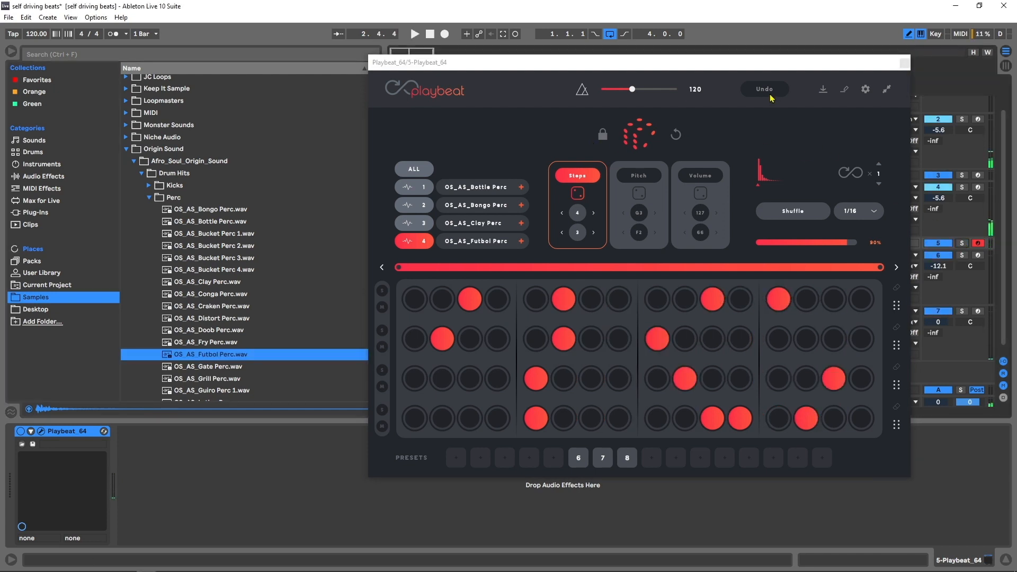
{"action": "key", "text": "space"}
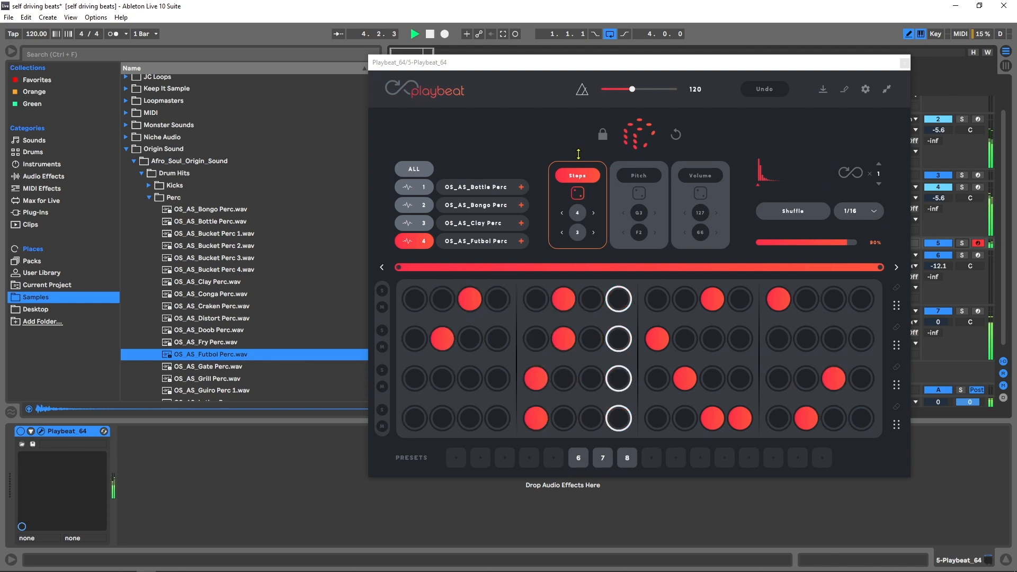
{"action": "left_click", "coordinate": [638, 133]}
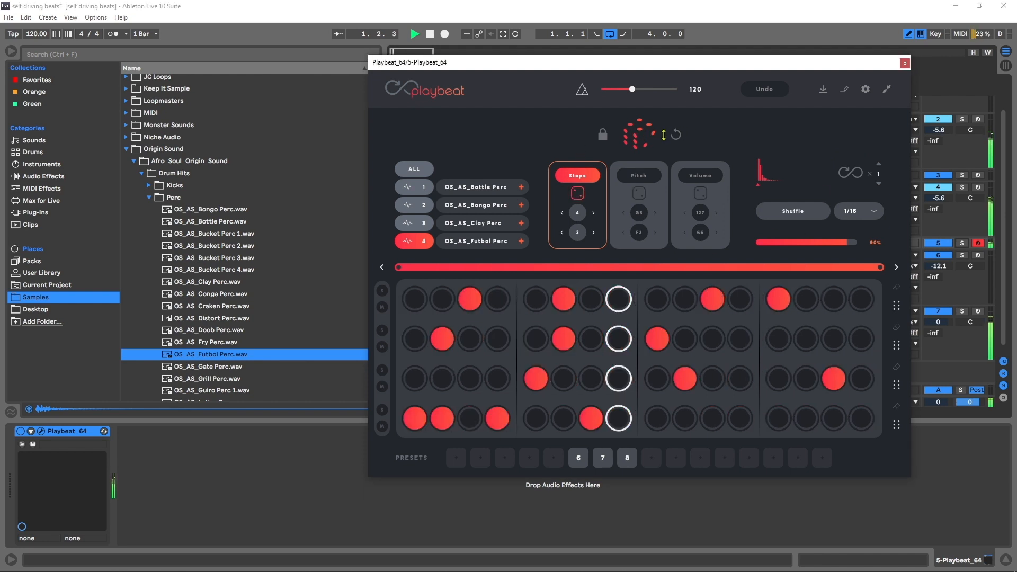
{"action": "left_click", "coordinate": [647, 136]}
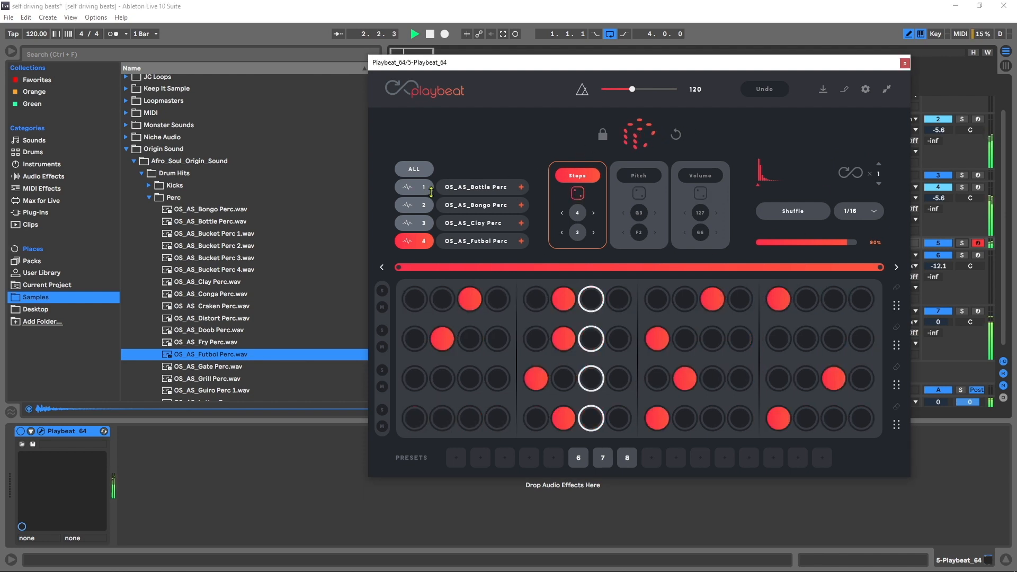
{"action": "left_click", "coordinate": [415, 169]}
{"action": "left_click", "coordinate": [638, 134]}
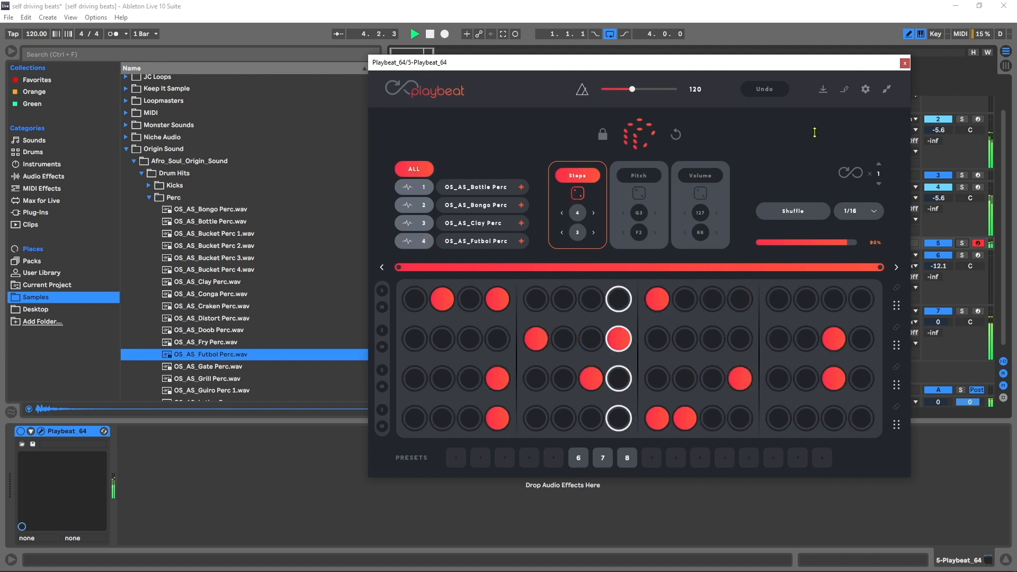
{"action": "key", "text": "space"}
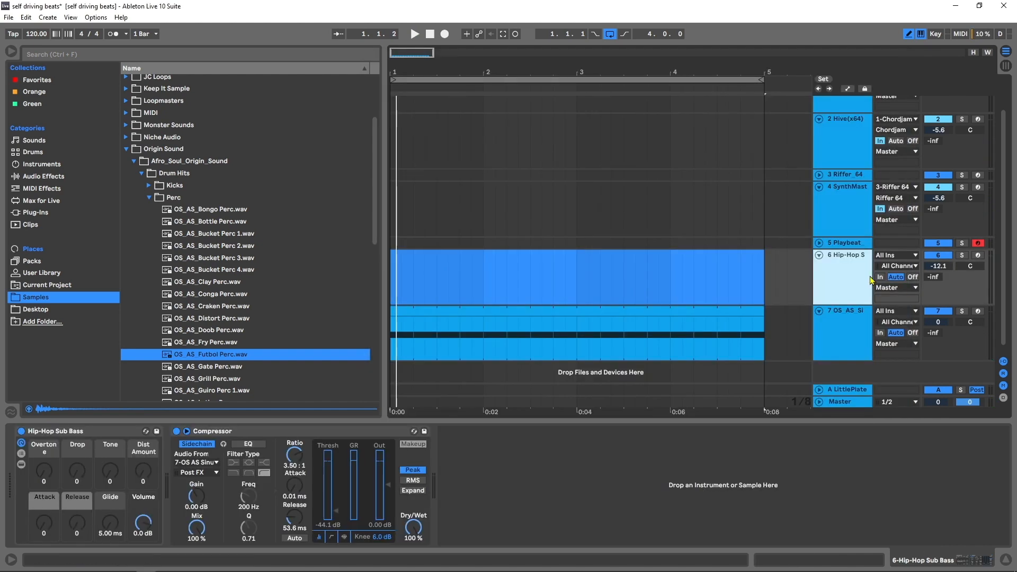
- Open Chordjam, export its chord sequence as a MIDI clip to bar 1 of the Hip-Hop Sub Bass track, and close the plugin
{"action": "scroll", "coordinate": [868, 188], "scroll_direction": "up", "scroll_amount": 2}
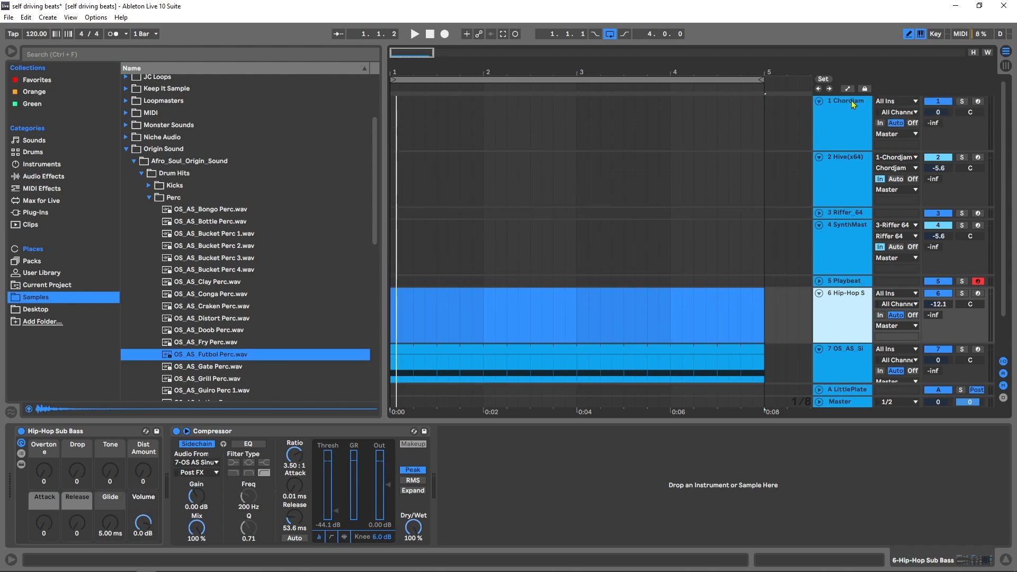
{"action": "left_click", "coordinate": [852, 105]}
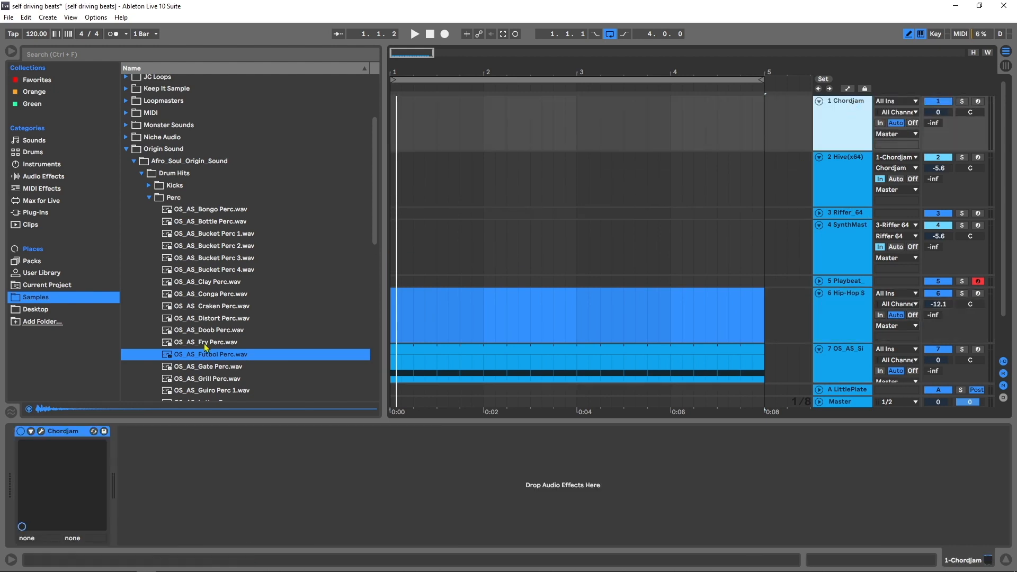
{"action": "left_click", "coordinate": [41, 432]}
{"action": "left_click_drag", "start_coordinate": [714, 79], "coordinate": [229, 41]}
{"action": "left_click_drag", "start_coordinate": [293, 439], "coordinate": [400, 326]}
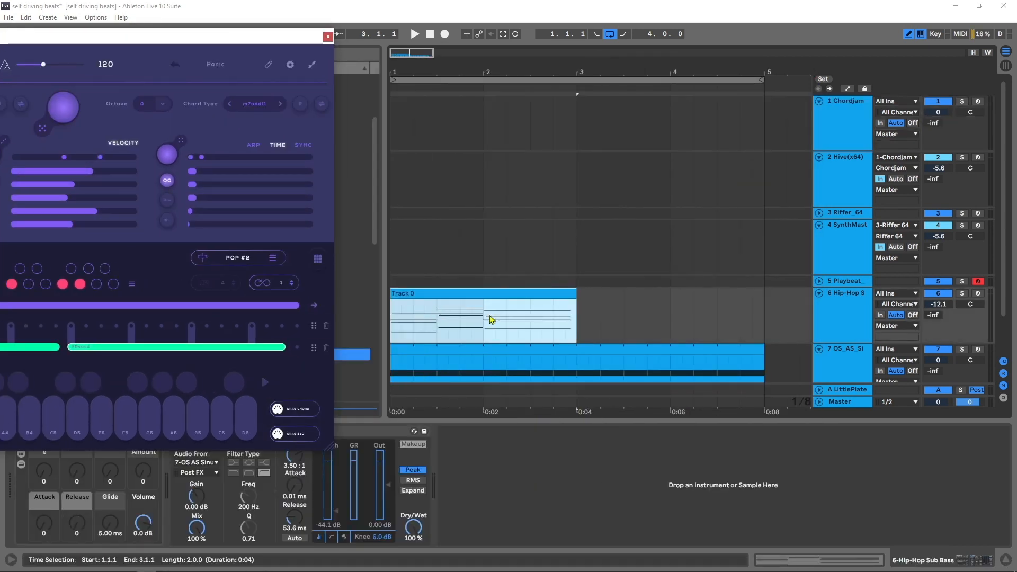
{"action": "left_click", "coordinate": [328, 37]}
- In the sub bass clip, delete all upper chord notes, keeping only the lowest note of each chord
{"action": "double_click", "coordinate": [480, 293]}
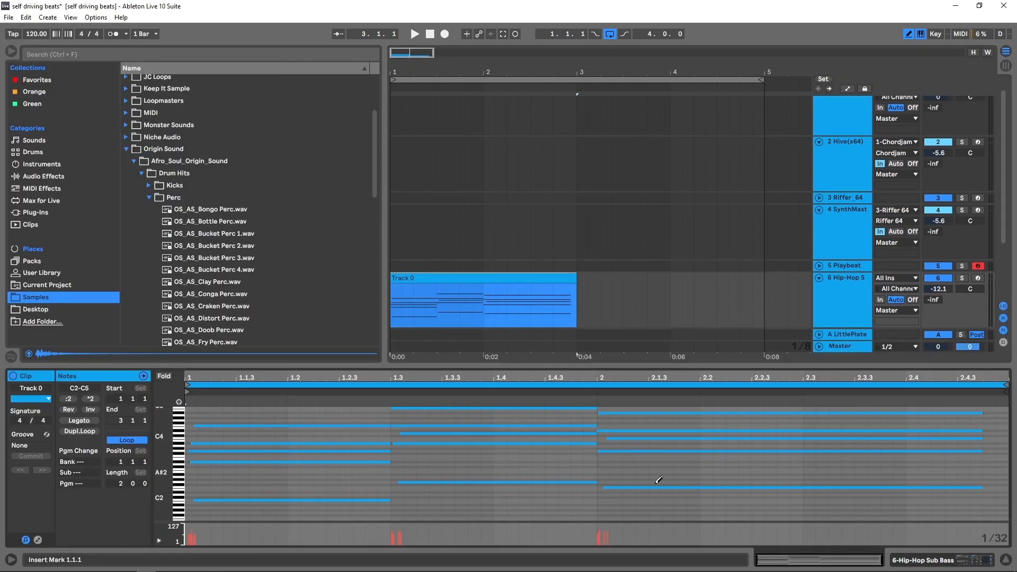
{"action": "key", "text": "b"}
{"action": "mouse_move", "coordinate": [614, 456]}
{"action": "left_mouse_down"}
{"action": "mouse_move", "coordinate": [564, 427]}
{"action": "mouse_move", "coordinate": [287, 395]}
{"action": "left_mouse_up"}
{"action": "key", "text": "Delete"}
{"action": "left_click_drag", "start_coordinate": [265, 441], "coordinate": [335, 469]}
{"action": "key", "text": "Delete"}
- Shift all three bass notes earlier so that the first one starts at 1.1.1
{"action": "key", "text": "ctrl+a"}
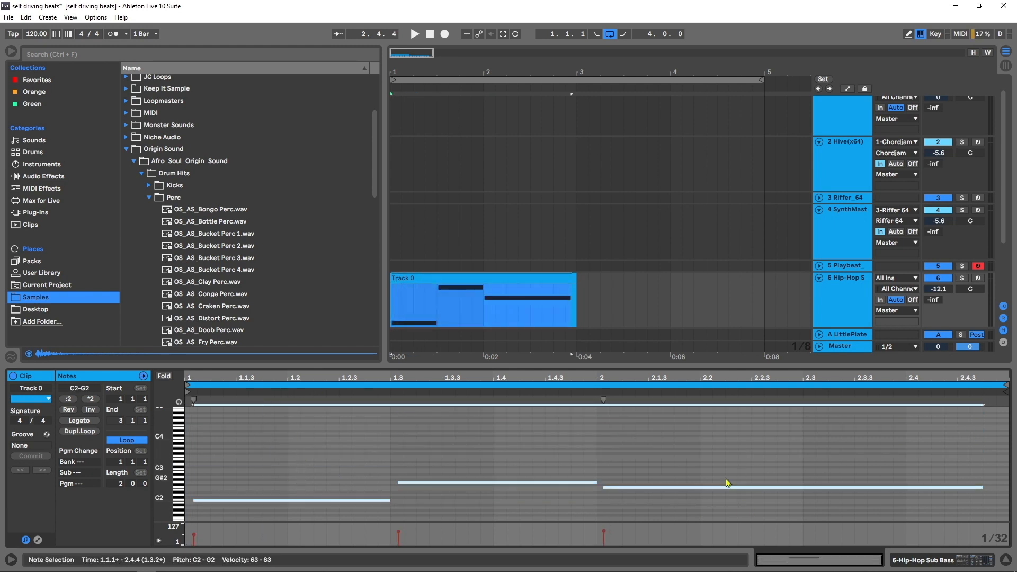
{"action": "right_click", "coordinate": [727, 479]}
{"action": "left_click", "coordinate": [778, 258]}
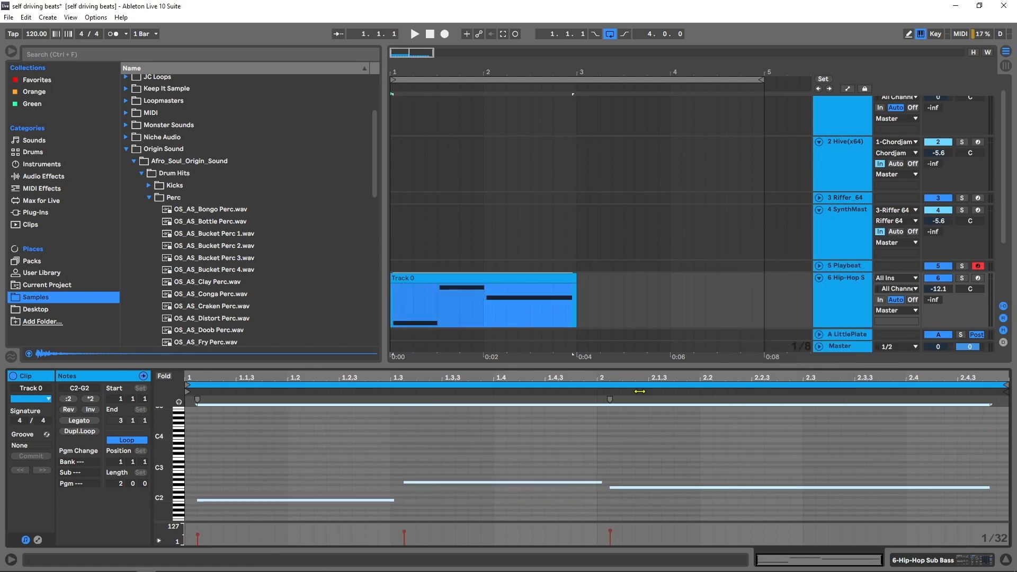
{"action": "left_click", "coordinate": [215, 498]}
{"action": "left_click", "coordinate": [202, 500]}
{"action": "left_click_drag", "start_coordinate": [206, 447], "coordinate": [674, 514]}
{"action": "left_click_drag", "start_coordinate": [475, 482], "coordinate": [460, 482]}
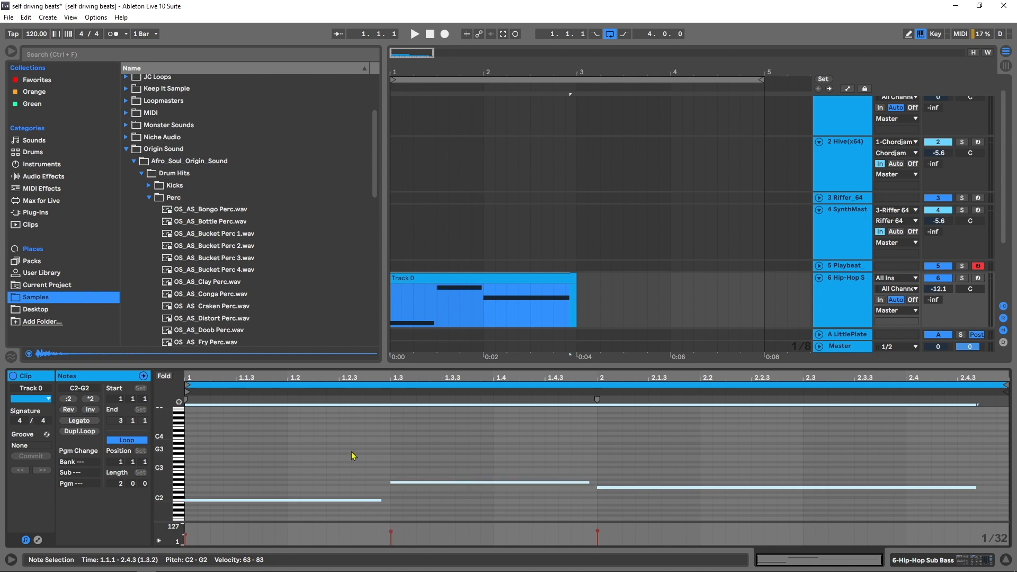
- Audition the bass line and transpose all its notes down two octaves to C0-G0
{"action": "left_click", "coordinate": [301, 453]}
{"action": "key", "text": "space"}
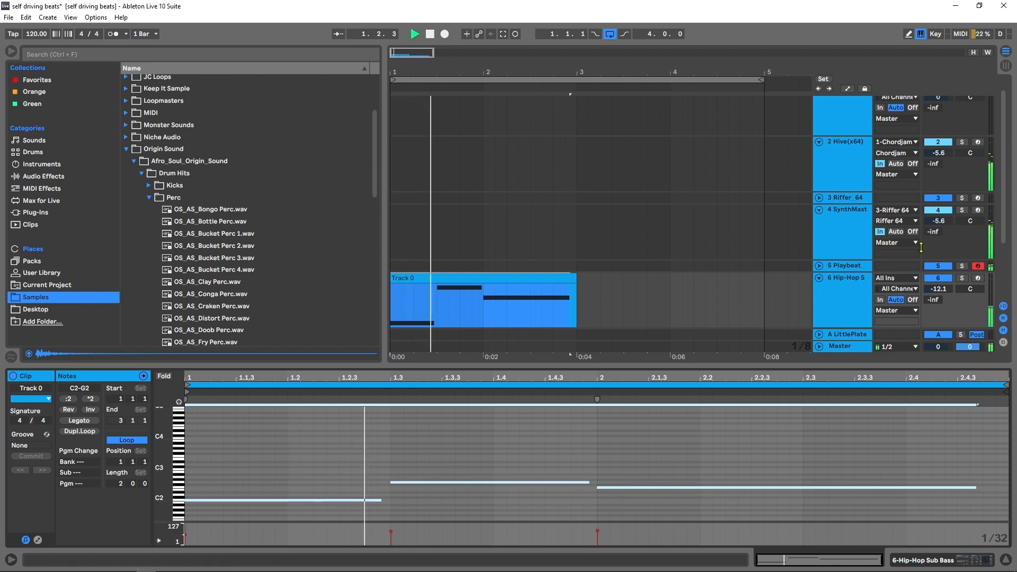
{"action": "key", "text": "space"}
{"action": "left_click", "coordinate": [625, 467]}
{"action": "left_click_drag", "start_coordinate": [719, 459], "coordinate": [296, 507]}
{"action": "key", "text": "shift+Down"}
{"action": "key", "text": "shift+Down"}
{"action": "key", "text": "space"}
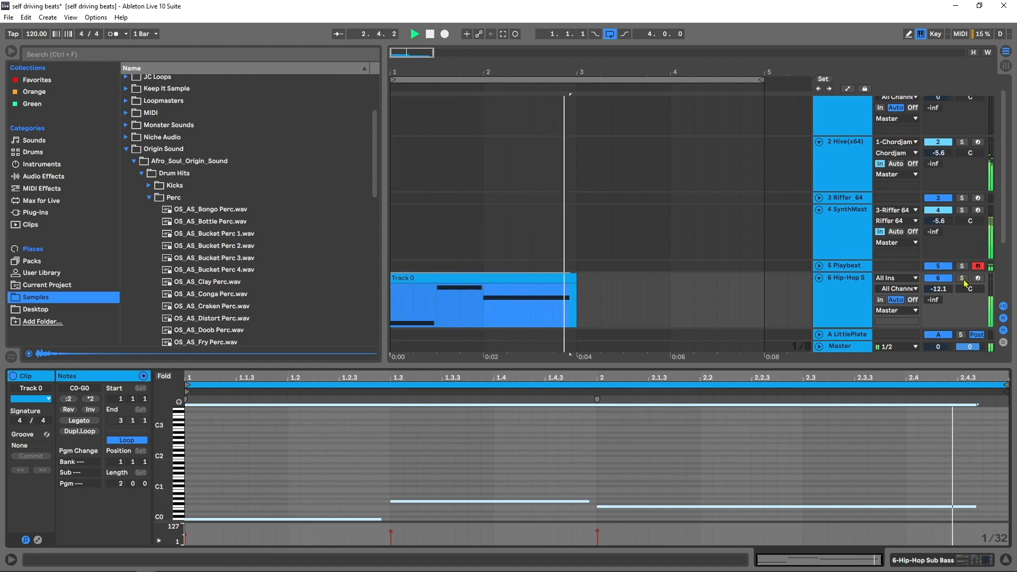
- Duplicate the two-bar sub bass clip to bar 3
{"action": "left_click", "coordinate": [524, 296]}
{"action": "key", "text": "space"}
{"action": "key", "text": "ctrl+d"}
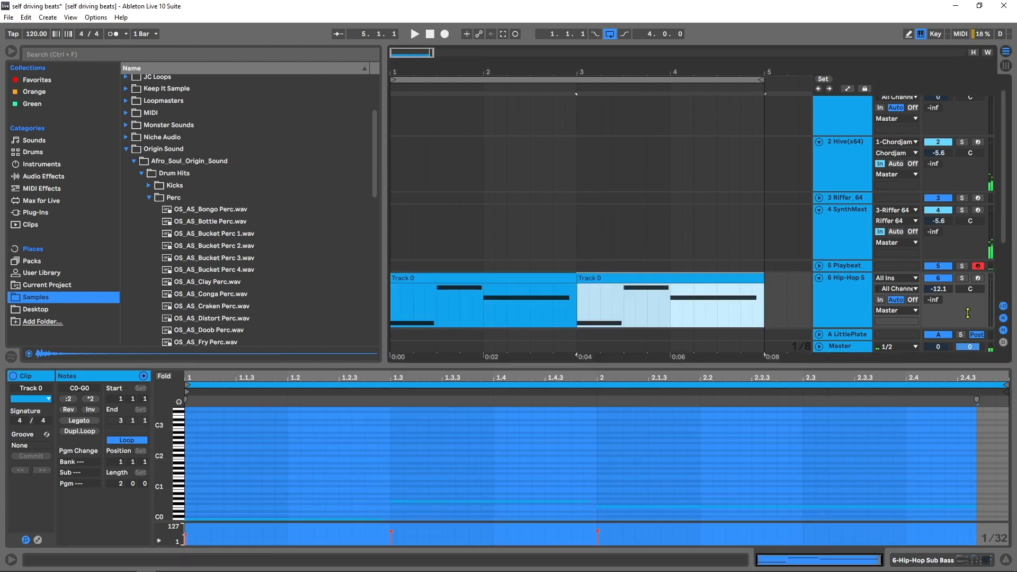
- Solo the sub bass track and raise the first note of the second clip one octave to C1, auditioning it
{"action": "left_click", "coordinate": [962, 278]}
{"action": "key", "text": "space"}
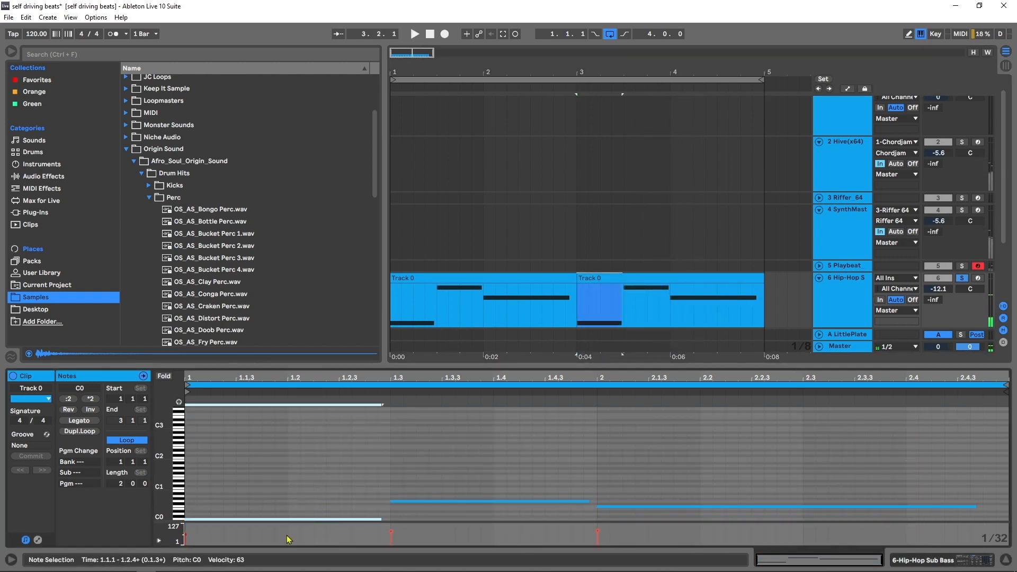
{"action": "key", "text": "shift+Up"}
{"action": "key", "text": "space"}
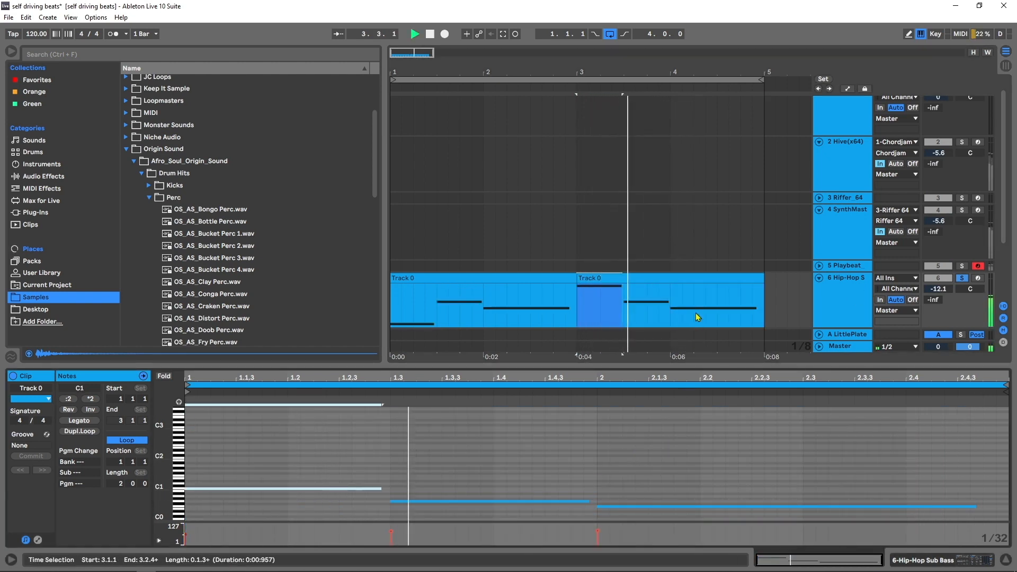
{"action": "key", "text": "space"}
- Replace the first sub bass clip with a copy of the edited second clip, and unsolo the track
{"action": "left_click_drag", "start_coordinate": [626, 282], "coordinate": [445, 278]}
{"action": "left_click", "coordinate": [961, 278]}
{"action": "key", "text": "space"}
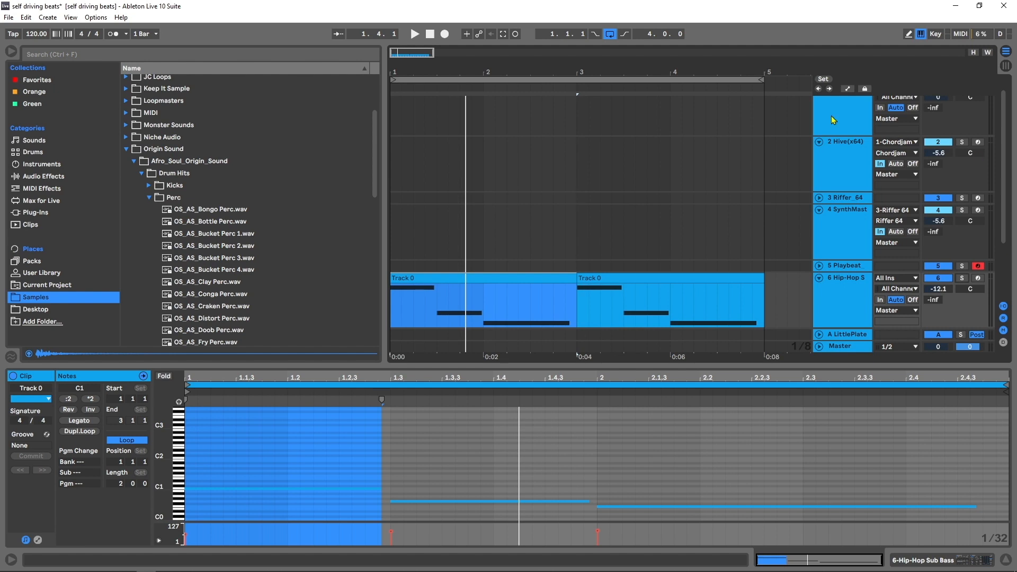
- Open Riffer and randomize its G minor riff several times during playback until a fitting melody is found
{"action": "left_click", "coordinate": [847, 200]}
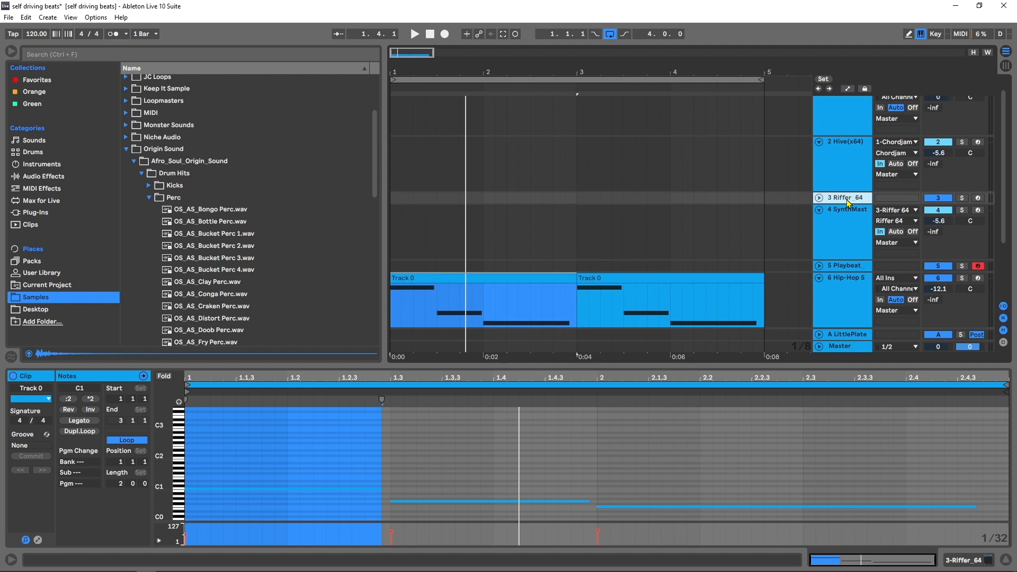
{"action": "key", "text": "space"}
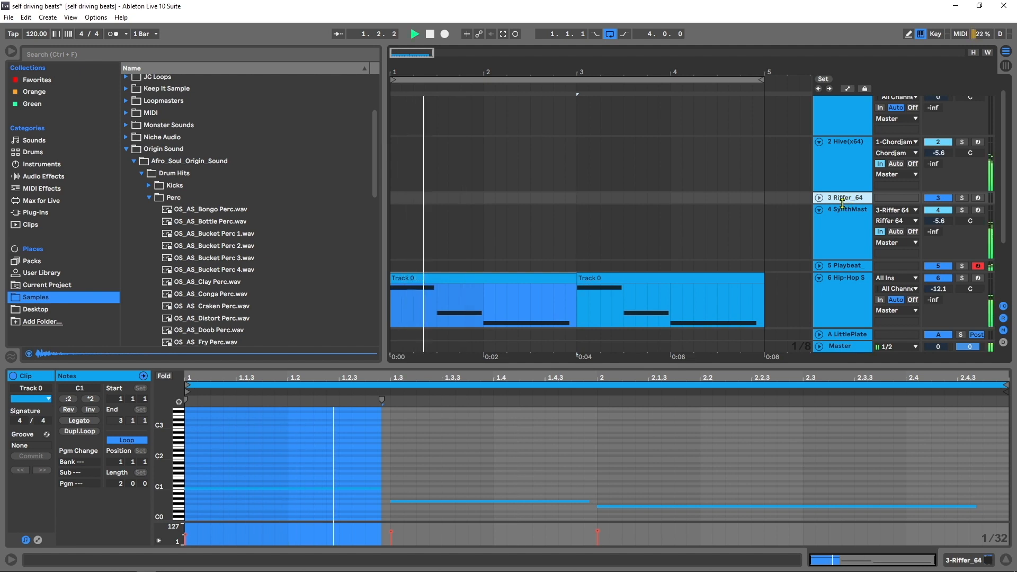
{"action": "left_click", "coordinate": [963, 560]}
{"action": "left_click", "coordinate": [41, 431]}
{"action": "key", "text": "space"}
{"action": "left_click", "coordinate": [470, 139]}
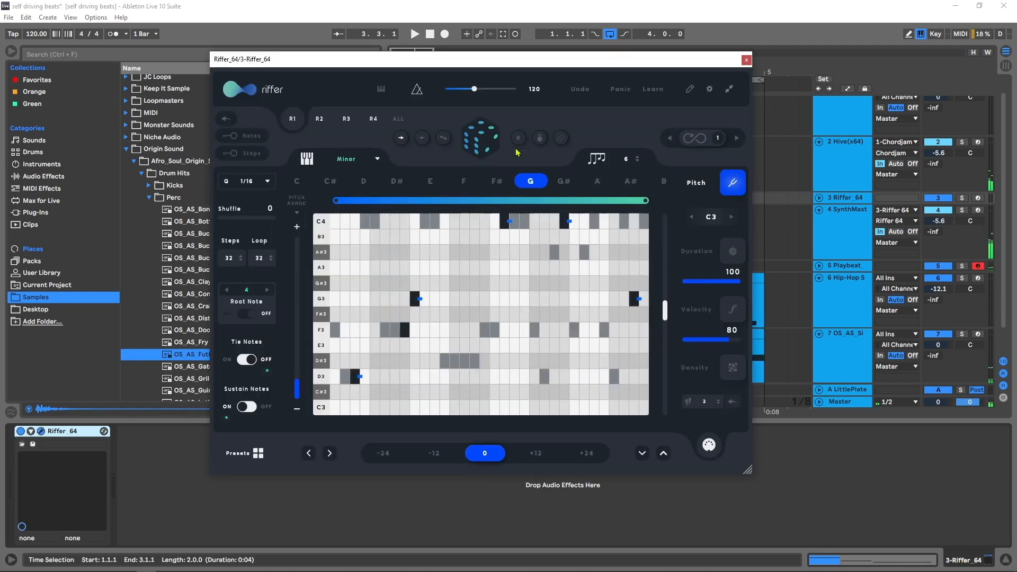
{"action": "key", "text": "space"}
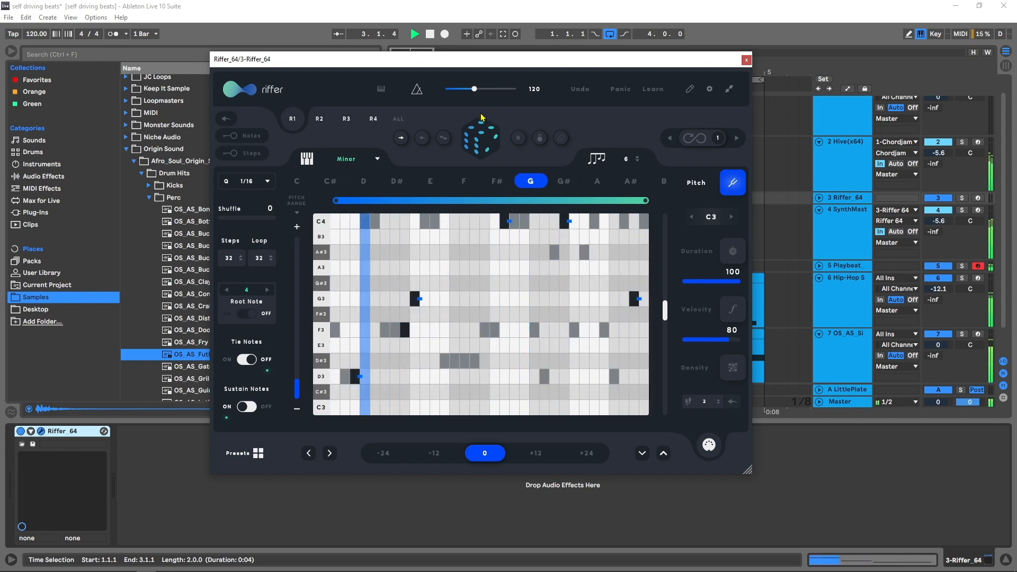
{"action": "left_click", "coordinate": [486, 143]}
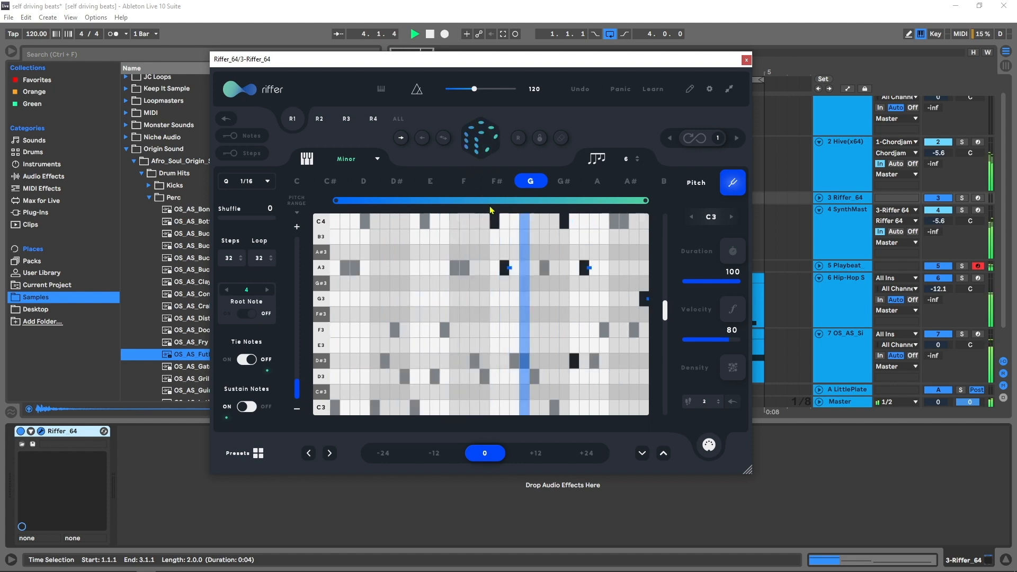
{"action": "left_click", "coordinate": [487, 143]}
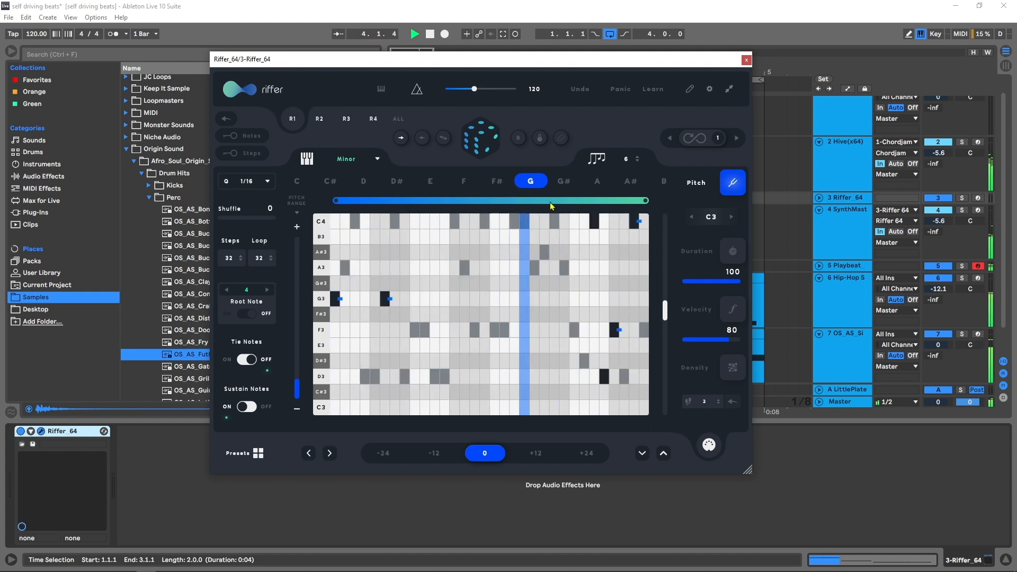
{"action": "key", "text": "space"}
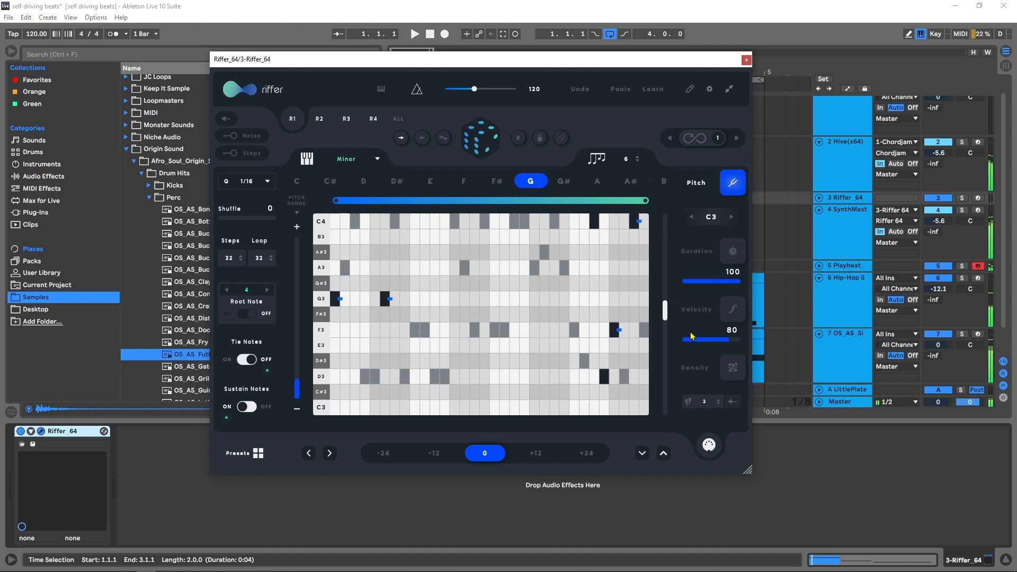
- In Riffer's velocity editor, lower the velocities of steps 6, 7 and 31, and close the plugin
{"action": "left_click", "coordinate": [733, 312]}
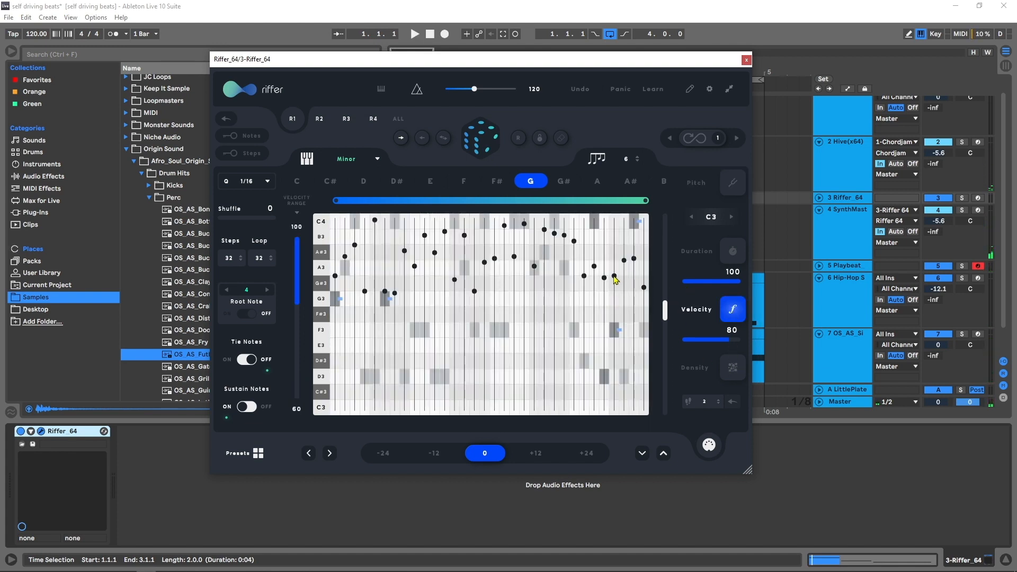
{"action": "left_click_drag", "start_coordinate": [636, 261], "coordinate": [635, 296]}
{"action": "left_click_drag", "start_coordinate": [385, 291], "coordinate": [386, 281]}
{"action": "key", "text": "space"}
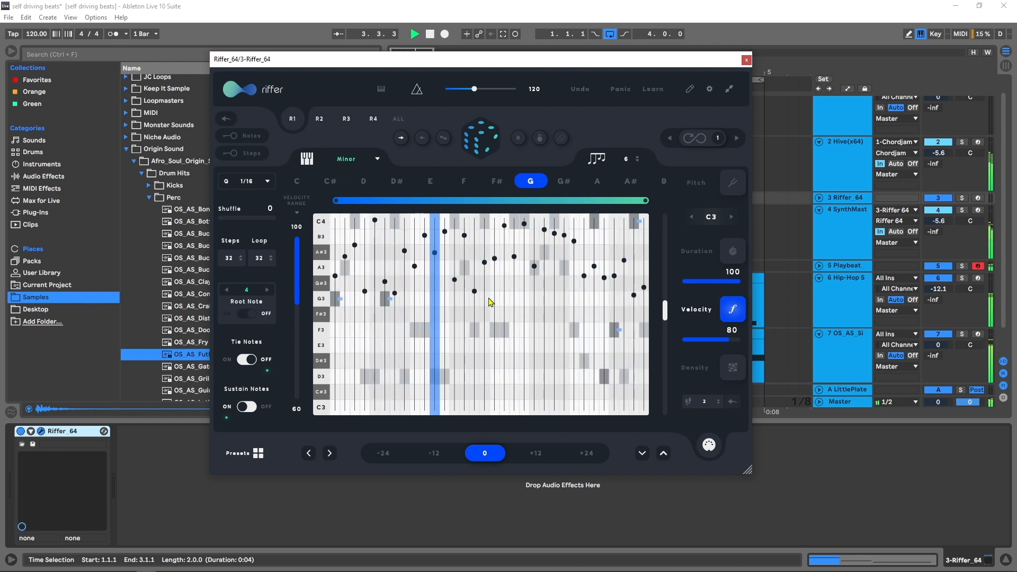
{"action": "mouse_move", "coordinate": [385, 290]}
{"action": "left_mouse_down"}
{"action": "mouse_move", "coordinate": [393, 313]}
{"action": "mouse_move", "coordinate": [390, 304]}
{"action": "left_mouse_up"}
{"action": "left_click", "coordinate": [746, 60]}
- In Chordjam, shift the velocity range higher and transpose voice 5 to +12, auditioning the chords with the full beat
{"action": "left_click", "coordinate": [822, 239]}
{"action": "left_click", "coordinate": [860, 140]}
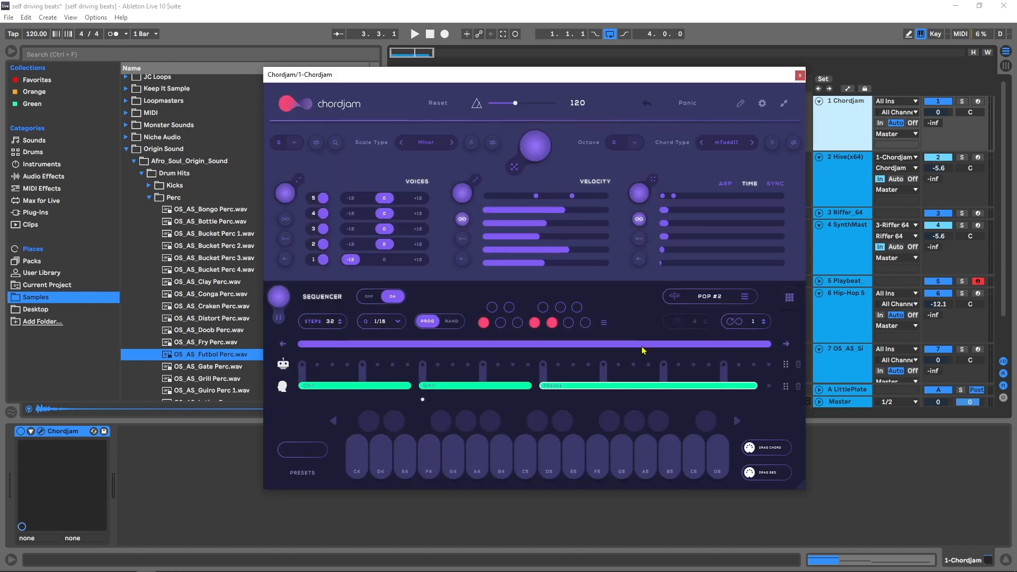
{"action": "left_click_drag", "start_coordinate": [572, 196], "coordinate": [551, 196]}
{"action": "left_click", "coordinate": [418, 199]}
{"action": "key", "text": "space"}
{"action": "key", "text": "space"}
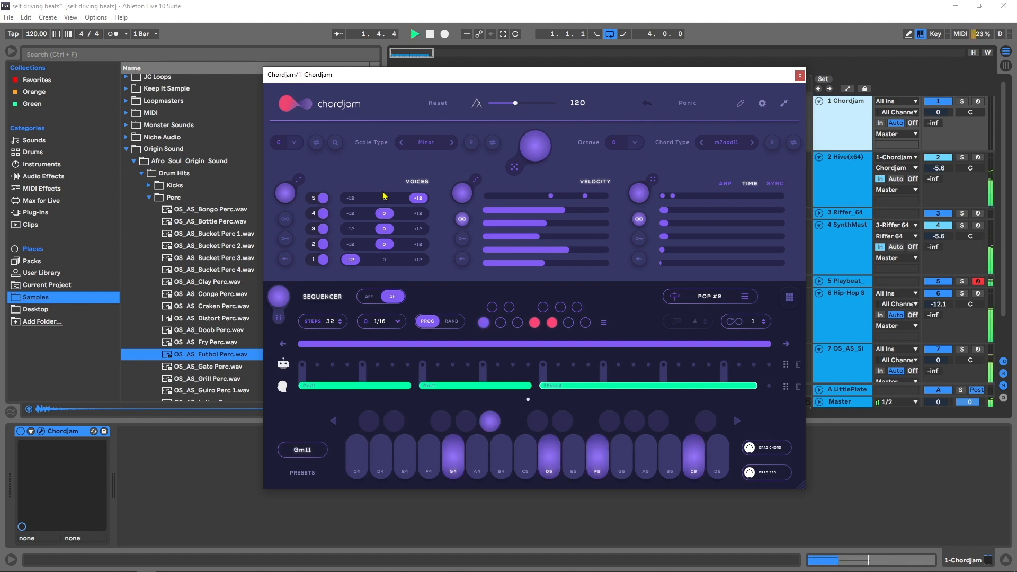